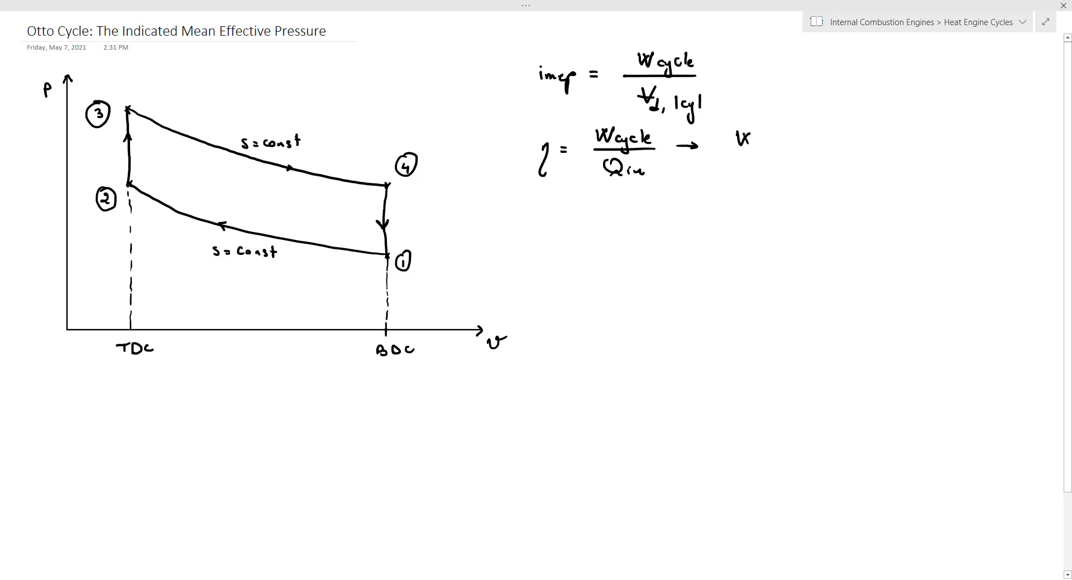
Ink 'Wcycle = η Qin' after the arrow and 'r = V1/V2' on the line below
mouse_move(771, 140)
mouse_down()
mouse_move(774, 157)
mouse_move(779, 148)
mouse_up()
drag(789, 134, 802, 146)
mouse_move(806, 139)
mouse_down()
mouse_move(837, 162)
mouse_move(859, 134)
mouse_up()
drag(857, 140, 883, 146)
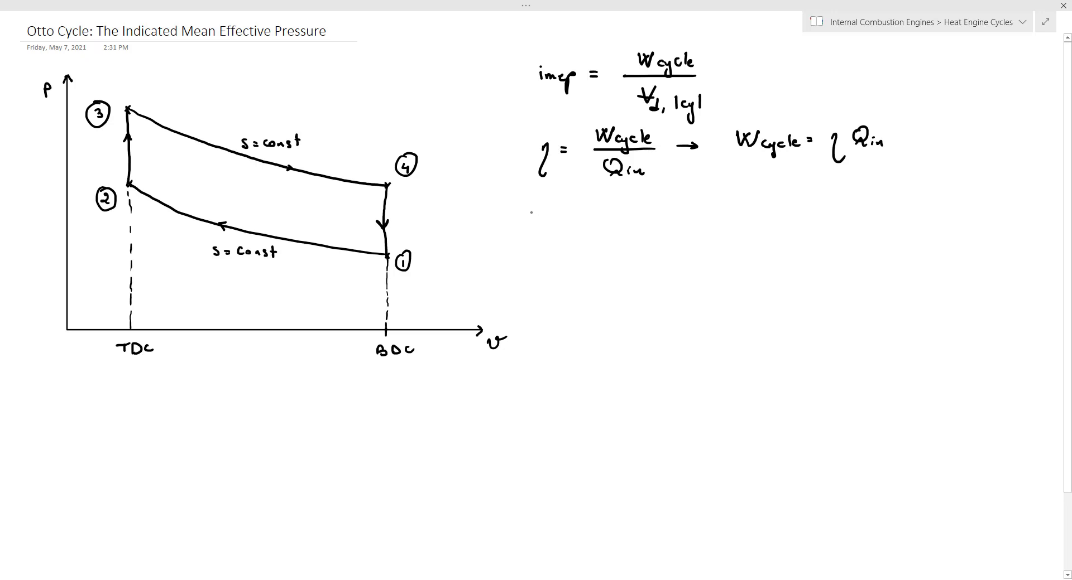
mouse_move(539, 226)
mouse_down()
mouse_move(552, 212)
mouse_move(565, 223)
mouse_up()
mouse_move(556, 219)
mouse_down()
mouse_move(620, 195)
mouse_move(632, 222)
mouse_move(608, 245)
mouse_move(621, 237)
mouse_move(624, 254)
mouse_up()
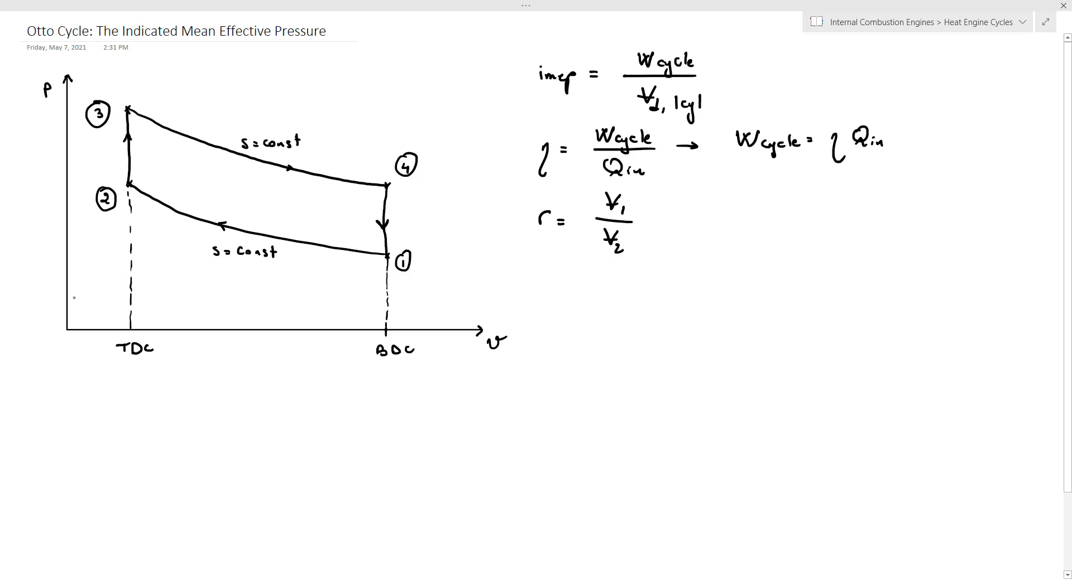
Draw dimension arrows under the P-v diagram labelled V2 and Vd
mouse_move(76, 297)
mouse_down()
mouse_move(124, 299)
mouse_move(100, 291)
mouse_up()
mouse_move(93, 277)
mouse_down()
mouse_move(146, 299)
mouse_move(380, 297)
mouse_up()
drag(141, 294, 141, 303)
drag(230, 274, 244, 290)
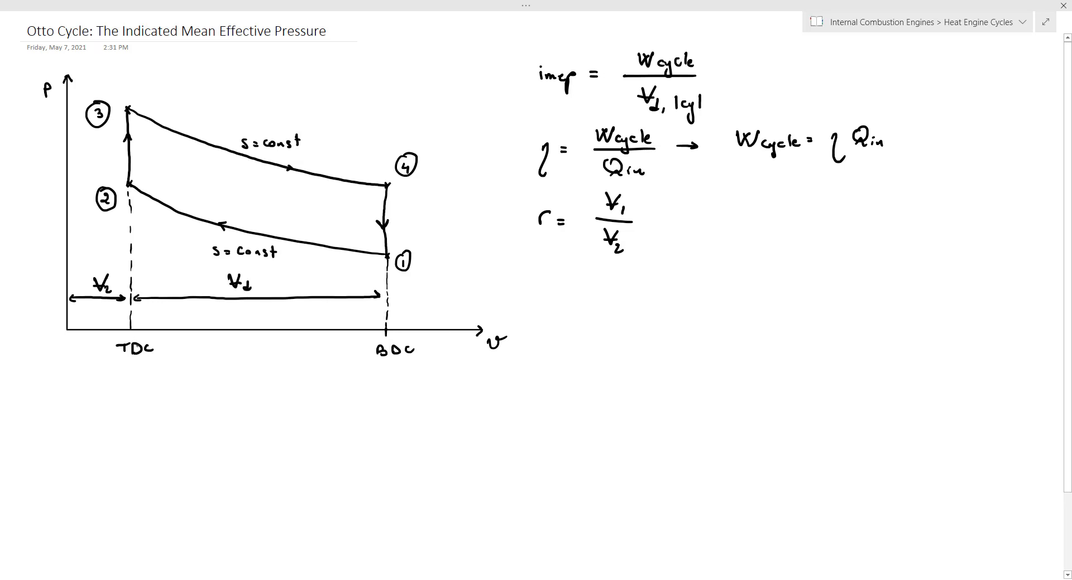
Extend the r equation to '= (V2 + Vd,1cyl)/V2'
drag(654, 222, 712, 204)
mouse_move(708, 212)
mouse_down()
mouse_move(743, 208)
mouse_move(737, 216)
mouse_up()
drag(772, 197, 768, 213)
drag(761, 206, 779, 216)
mouse_move(784, 203)
mouse_down()
mouse_move(783, 219)
mouse_move(798, 215)
mouse_up()
drag(805, 208, 808, 214)
mouse_move(814, 207)
mouse_down()
mouse_move(819, 225)
mouse_move(825, 214)
mouse_move(694, 228)
mouse_move(759, 251)
mouse_up()
mouse_move(749, 243)
mouse_down()
mouse_move(767, 241)
mouse_move(771, 258)
mouse_up()
Write 'Vd,1cyl = V2(r − 1)' below the r equation
drag(556, 279, 548, 296)
drag(535, 289, 561, 303)
mouse_move(571, 291)
mouse_down()
mouse_move(571, 303)
mouse_move(592, 305)
mouse_up()
mouse_move(595, 296)
mouse_down()
mouse_move(590, 314)
mouse_move(603, 302)
mouse_up()
drag(621, 289, 667, 292)
mouse_move(657, 284)
mouse_down()
mouse_move(672, 282)
mouse_move(677, 302)
mouse_move(718, 283)
mouse_move(737, 289)
mouse_up()
drag(742, 282, 755, 302)
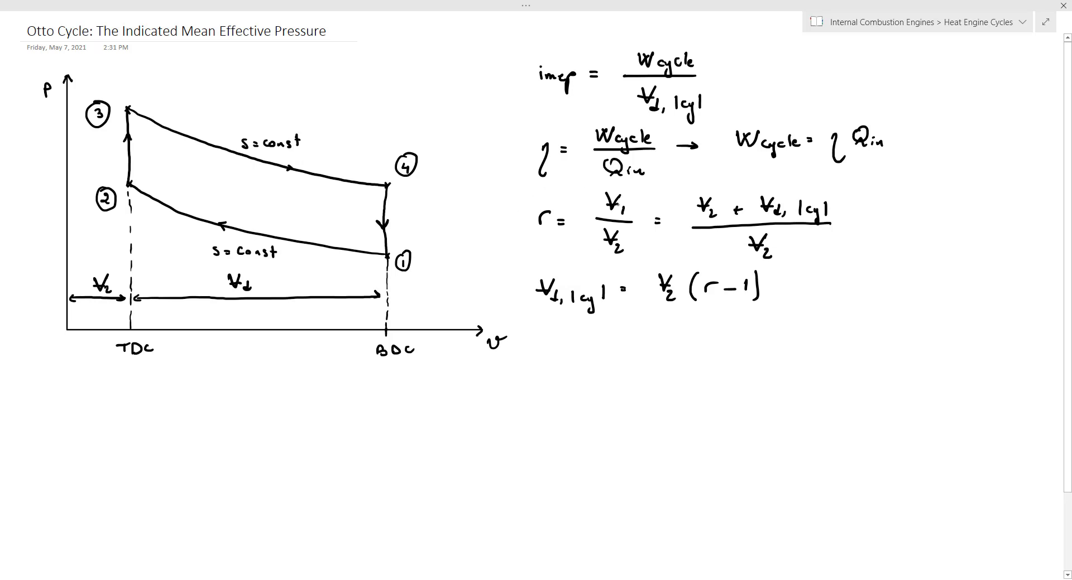
Extend the Vd,1cyl line with '= V1((r − 1)/r)'
drag(774, 291, 781, 291)
mouse_move(774, 286)
mouse_down()
mouse_move(827, 272)
mouse_move(826, 300)
mouse_up()
mouse_move(868, 266)
mouse_down()
mouse_move(866, 308)
mouse_move(896, 274)
mouse_up()
mouse_move(899, 281)
mouse_down()
mouse_move(926, 287)
mouse_move(910, 298)
mouse_move(940, 295)
mouse_move(937, 307)
mouse_up()
Write 'imep = η Qin/V1 × (r/(r − 1))' on a new line
drag(545, 351, 591, 345)
mouse_move(585, 351)
mouse_down()
mouse_move(616, 367)
mouse_move(630, 361)
mouse_up()
mouse_move(663, 326)
mouse_down()
mouse_move(658, 338)
mouse_move(677, 342)
mouse_up()
mouse_move(680, 338)
mouse_down()
mouse_move(678, 351)
mouse_move(642, 350)
mouse_up()
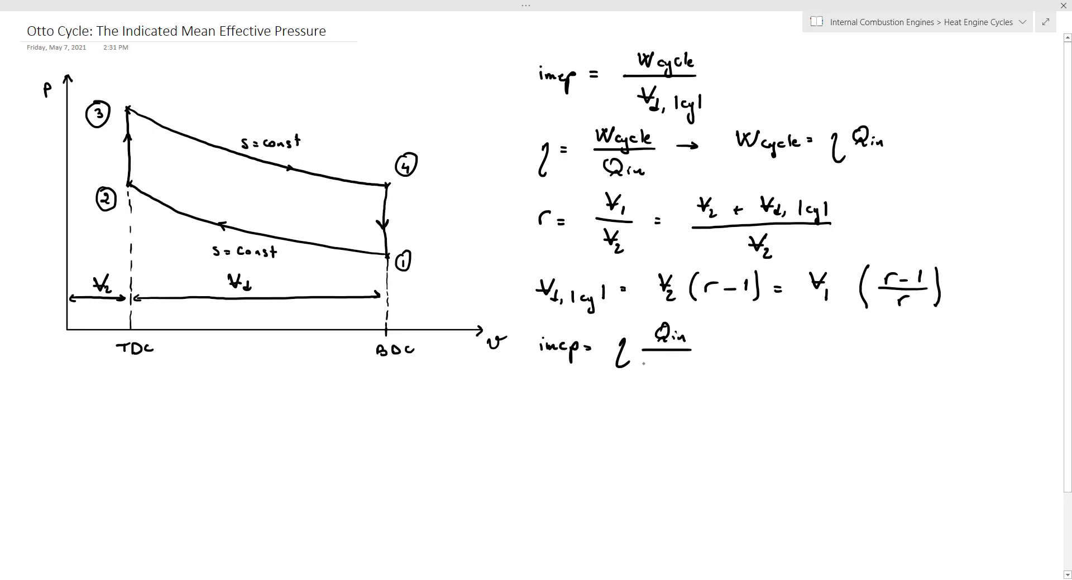
mouse_move(656, 359)
mouse_down()
mouse_move(669, 359)
mouse_move(665, 385)
mouse_up()
click(717, 345)
mouse_move(772, 340)
mouse_down()
mouse_move(788, 329)
mouse_move(737, 345)
mouse_move(766, 358)
mouse_up()
drag(763, 363, 786, 368)
drag(810, 323, 813, 368)
drag(737, 324, 731, 373)
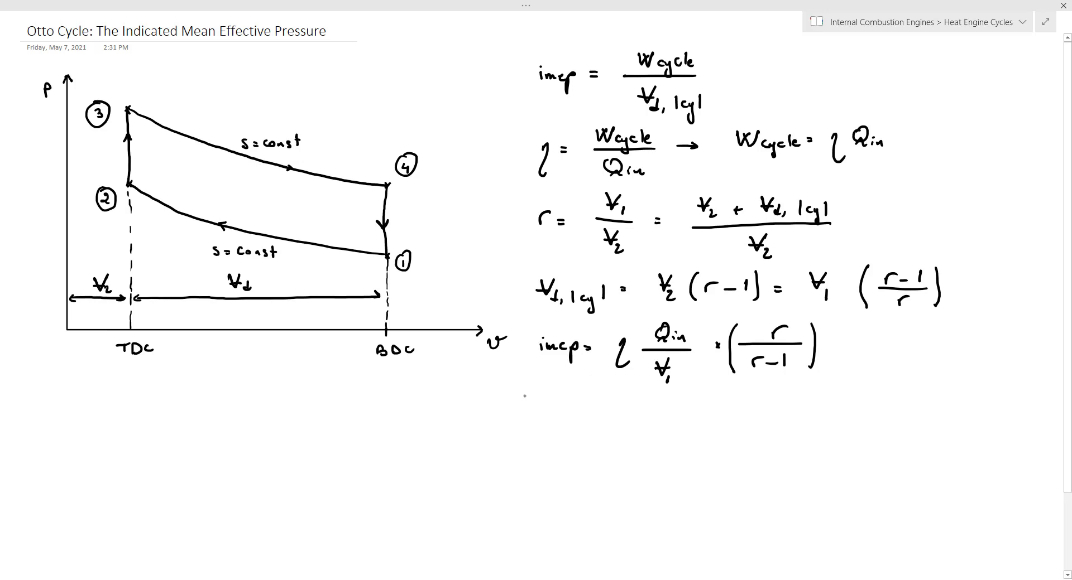
Ink the heading 'In dimensionless form:' further down the page
scroll(525, 396, down, 2)
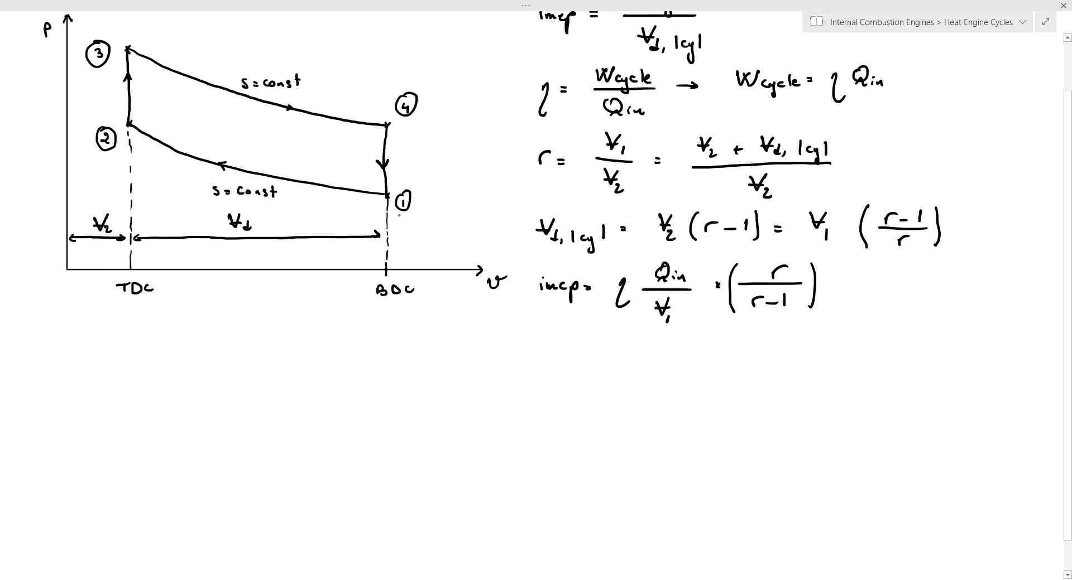
drag(503, 339, 501, 353)
mouse_move(494, 355)
mouse_down()
mouse_move(510, 353)
mouse_move(509, 335)
mouse_move(518, 352)
mouse_move(543, 350)
mouse_up()
mouse_move(542, 344)
mouse_down()
mouse_move(635, 346)
mouse_move(667, 366)
mouse_move(702, 347)
mouse_up()
click(705, 342)
click(705, 349)
Write 'imep/P1 = η Qin/(P1V1)' under the heading
mouse_move(484, 384)
mouse_down()
mouse_move(485, 393)
mouse_move(515, 392)
mouse_up()
mouse_move(516, 389)
mouse_down()
mouse_move(518, 402)
mouse_move(520, 393)
mouse_up()
drag(521, 400, 492, 423)
drag(492, 407, 500, 428)
drag(531, 398, 539, 397)
mouse_move(532, 403)
mouse_down()
mouse_move(560, 400)
mouse_move(565, 417)
mouse_up()
mouse_move(605, 380)
mouse_down()
mouse_move(603, 395)
mouse_move(620, 399)
mouse_up()
mouse_move(621, 394)
mouse_down()
mouse_move(633, 401)
mouse_move(598, 426)
mouse_up()
drag(596, 411, 625, 413)
mouse_move(610, 420)
mouse_down()
mouse_move(624, 418)
mouse_move(621, 434)
mouse_up()
Add '(r/(r − 1))' and circle the Qin/P1V1 term with a dashed outline
mouse_move(709, 393)
mouse_down()
mouse_move(727, 381)
mouse_move(744, 395)
mouse_up()
mouse_move(694, 420)
mouse_down()
mouse_move(707, 407)
mouse_move(722, 415)
mouse_up()
drag(730, 408, 730, 419)
drag(750, 374, 750, 420)
drag(687, 377, 682, 422)
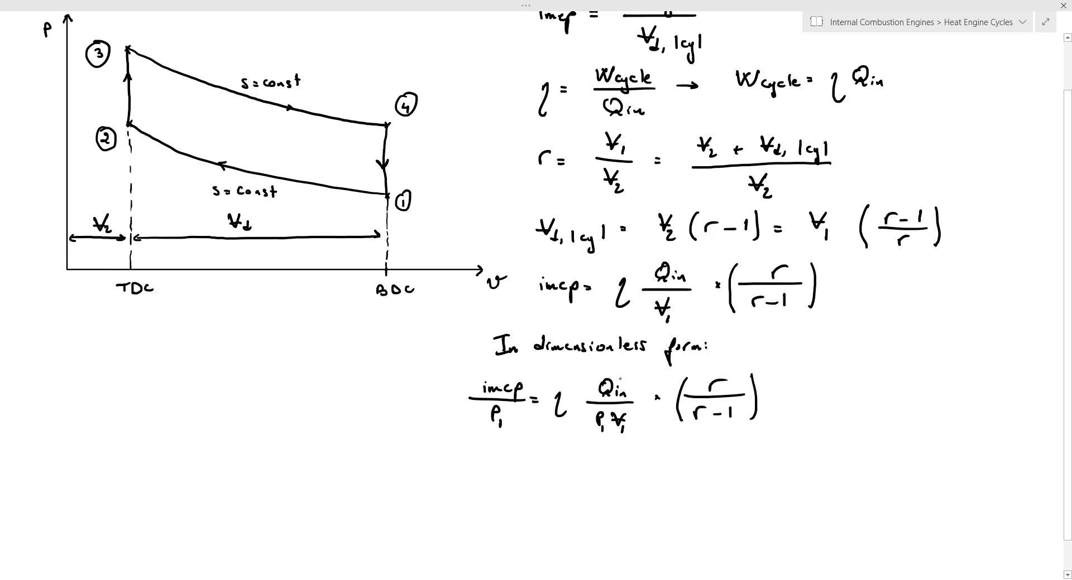
mouse_move(614, 372)
mouse_down()
mouse_move(591, 373)
mouse_move(574, 414)
mouse_move(602, 440)
mouse_move(641, 427)
mouse_move(642, 402)
mouse_move(621, 376)
mouse_up()
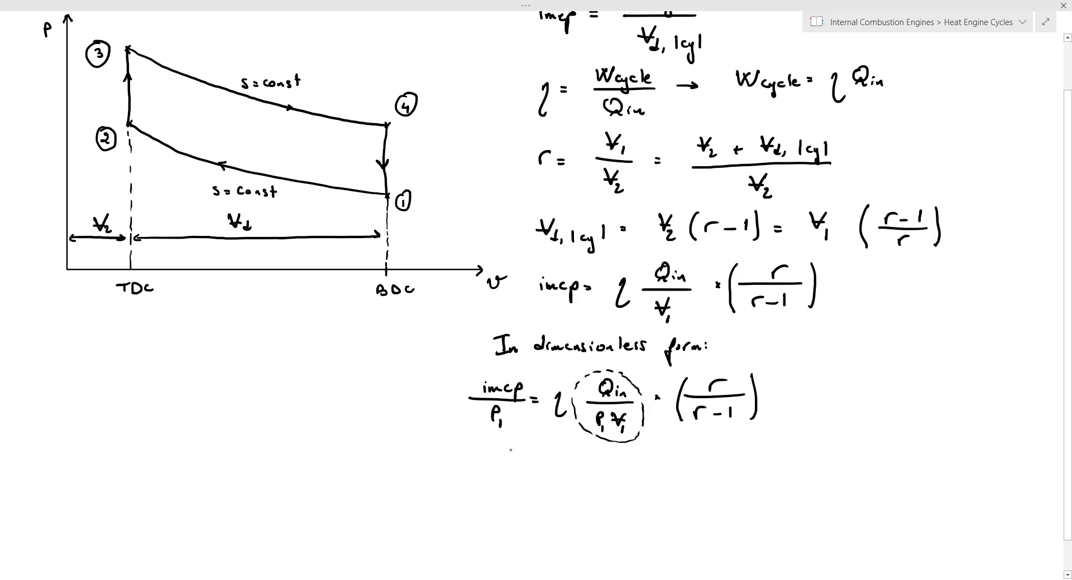
Ink 'Qin/P1V1 : dimensionless' below the dimensionless equation
scroll(510, 450, down, 2)
drag(473, 412, 479, 429)
mouse_move(479, 421)
mouse_down()
mouse_move(497, 432)
mouse_move(462, 447)
mouse_move(466, 461)
mouse_move(486, 443)
mouse_move(488, 462)
mouse_up()
drag(542, 425, 581, 431)
drag(580, 427, 601, 432)
drag(606, 426, 624, 433)
drag(627, 427, 637, 431)
mouse_move(651, 423)
mouse_down()
mouse_move(646, 431)
mouse_move(684, 418)
mouse_move(704, 430)
mouse_up()
Finish with 'heat input.' and tick the circled term and r/(r − 1)
mouse_move(714, 425)
mouse_down()
mouse_move(706, 431)
mouse_move(718, 429)
mouse_up()
drag(716, 415, 744, 428)
drag(747, 429, 759, 440)
drag(759, 421, 776, 428)
mouse_move(783, 411)
mouse_down()
mouse_move(784, 427)
mouse_move(788, 417)
mouse_up()
drag(789, 428, 789, 428)
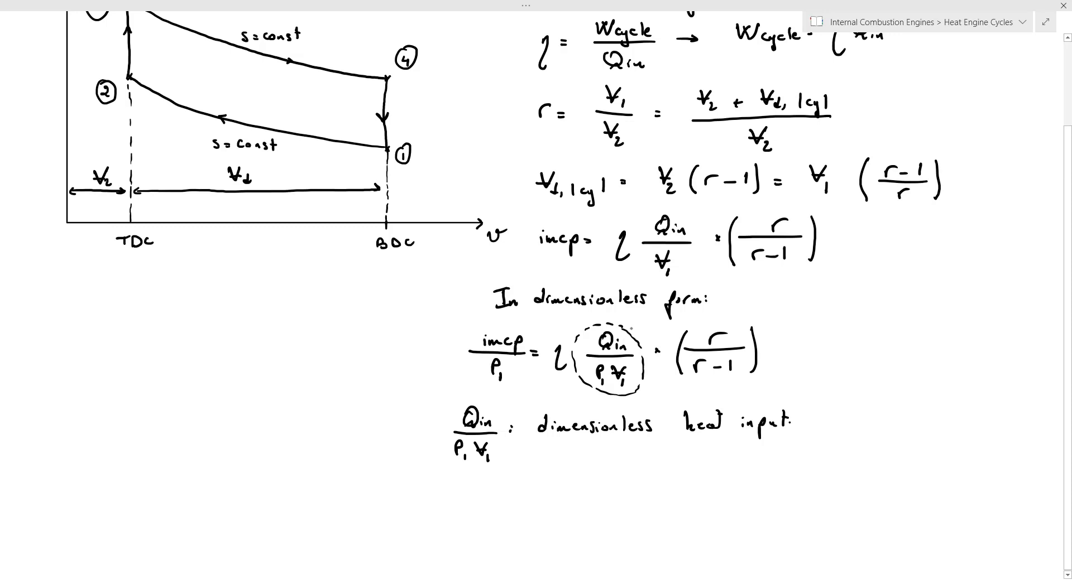
drag(633, 325, 650, 323)
drag(725, 326, 743, 321)
Write 'imep/P1 = fcn(Qin/P1V1, r)' below the heat-input definition
scroll(526, 423, down, 1)
drag(448, 488, 475, 494)
mouse_move(483, 489)
mouse_down()
mouse_move(494, 500)
mouse_move(459, 517)
mouse_move(468, 527)
mouse_move(516, 495)
mouse_up()
mouse_move(509, 501)
mouse_down()
mouse_move(539, 521)
mouse_move(546, 502)
mouse_up()
drag(559, 491, 571, 499)
drag(602, 466, 597, 514)
mouse_move(633, 472)
mouse_down()
mouse_move(660, 492)
mouse_move(614, 496)
mouse_move(629, 519)
mouse_up()
drag(628, 501, 635, 521)
drag(655, 503, 649, 518)
mouse_move(645, 511)
mouse_down()
mouse_move(713, 478)
mouse_move(725, 518)
mouse_up()
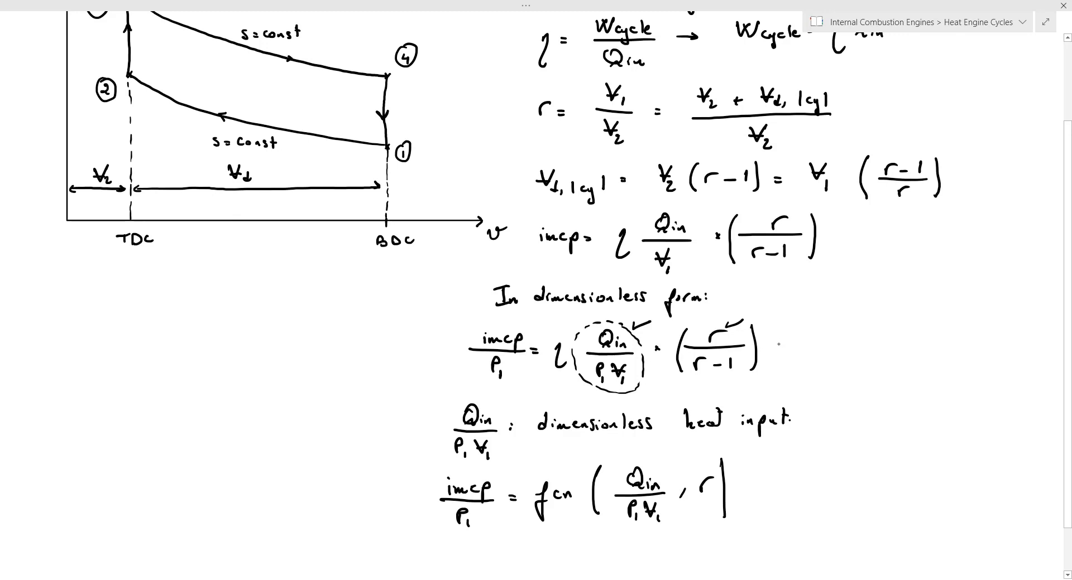
drag(780, 341, 826, 328)
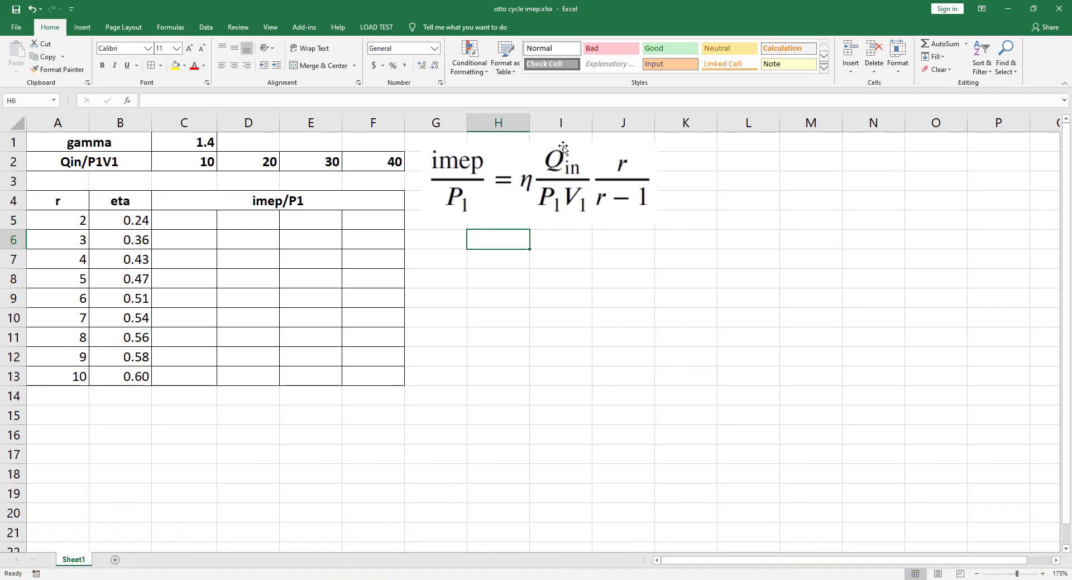
Review the Qin/P1V1 values 10–40 in row 2 and compression ratios in A5:A13
click(186, 162)
click(243, 165)
click(335, 166)
click(374, 165)
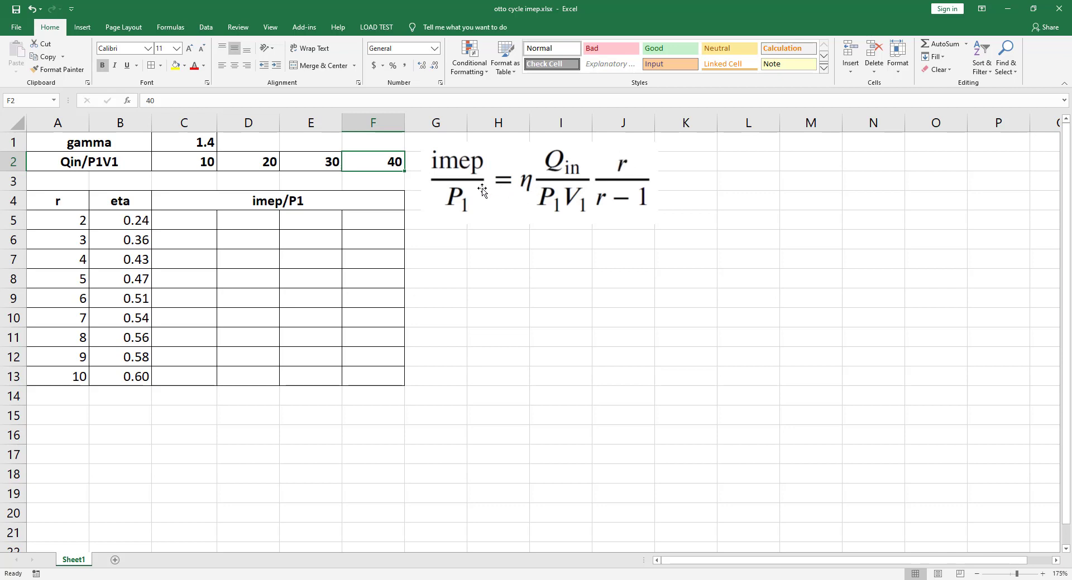
drag(56, 221, 53, 376)
drag(143, 286, 210, 266)
click(184, 260)
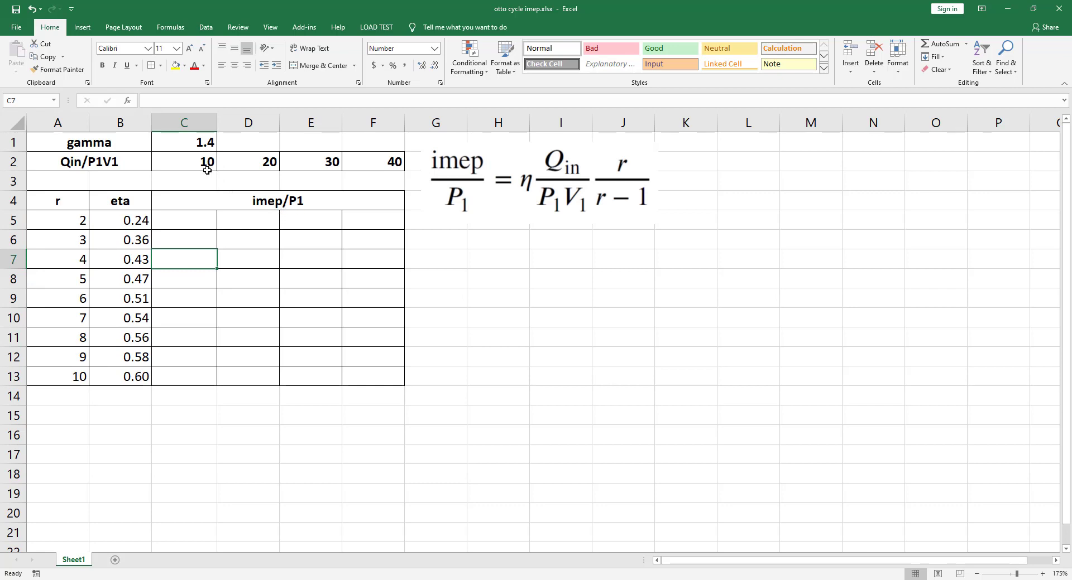
Enter =B5*$C$2*A5/(A5-1) in C5, giving 4.84
click(188, 222)
text(=)
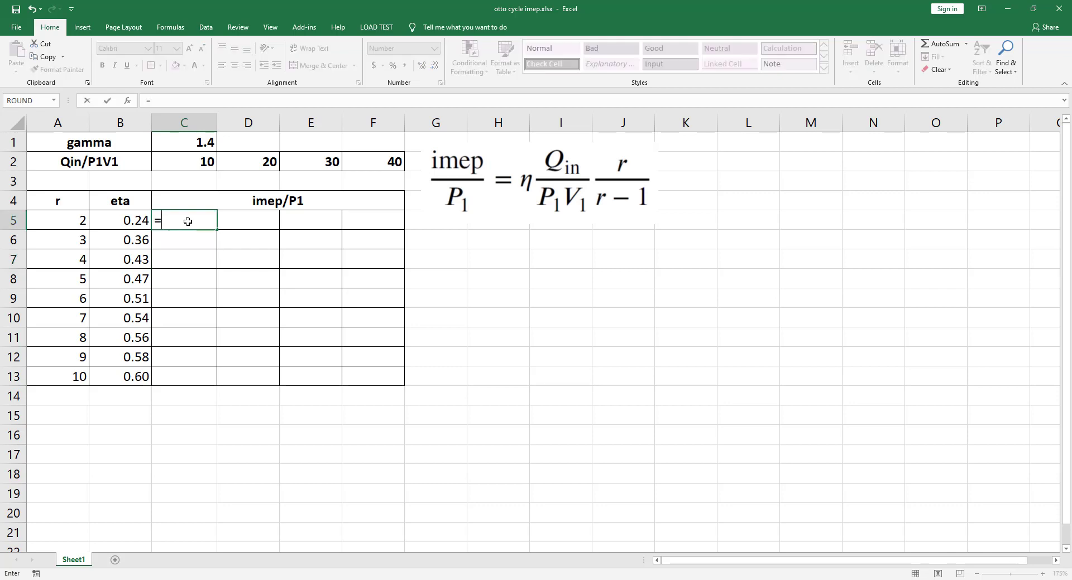
click(120, 223)
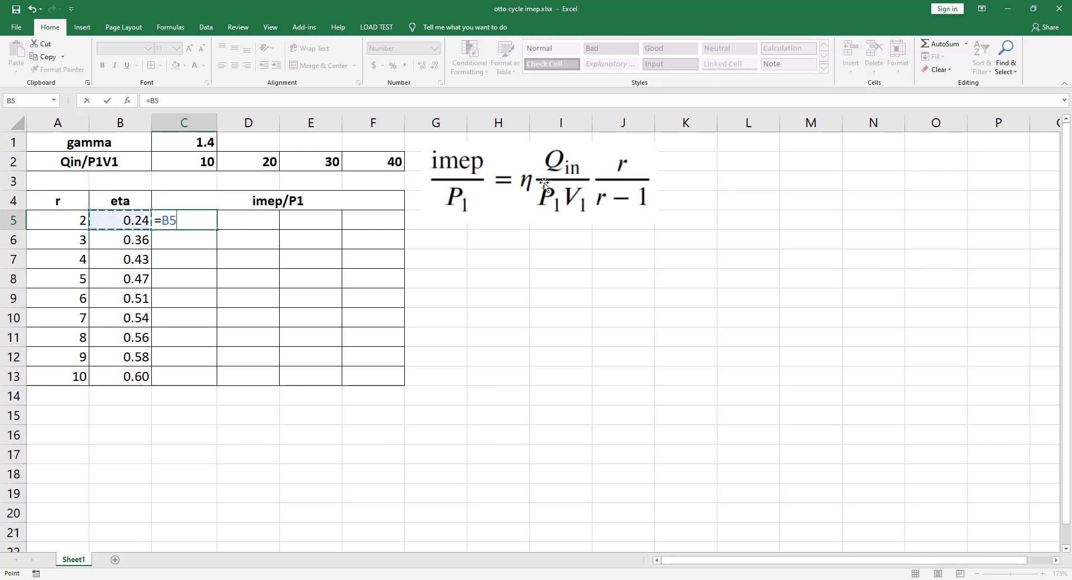
text(*)
click(191, 162)
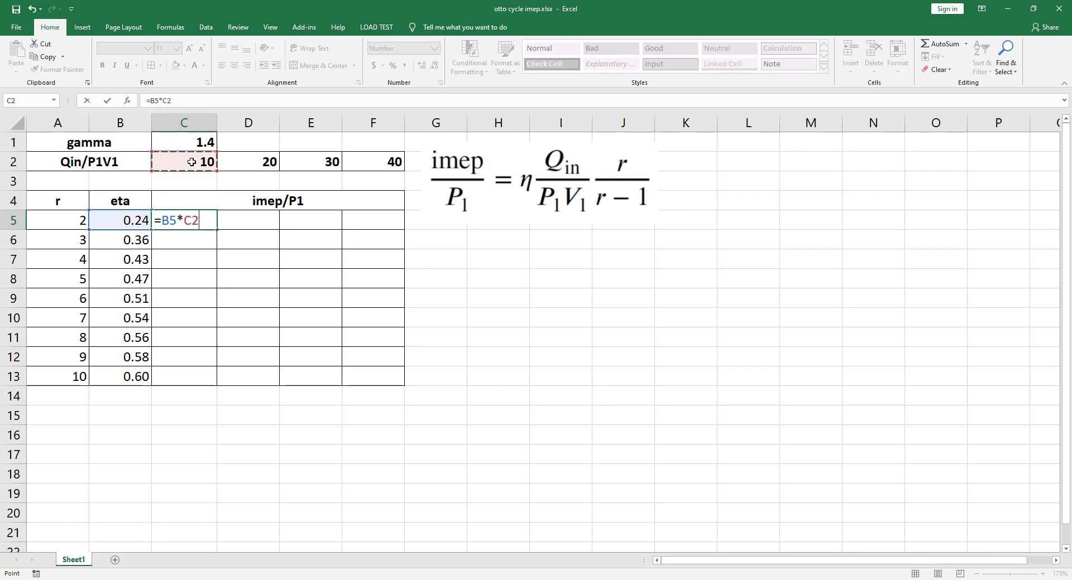
key(F4)
text(*)
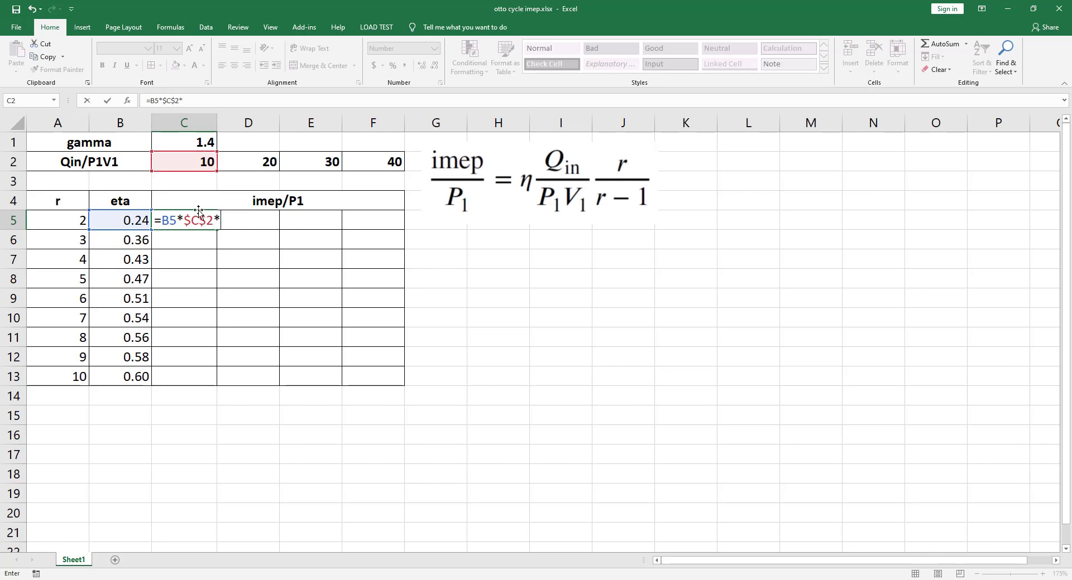
click(62, 220)
text(/()
click(52, 217)
text(-1))
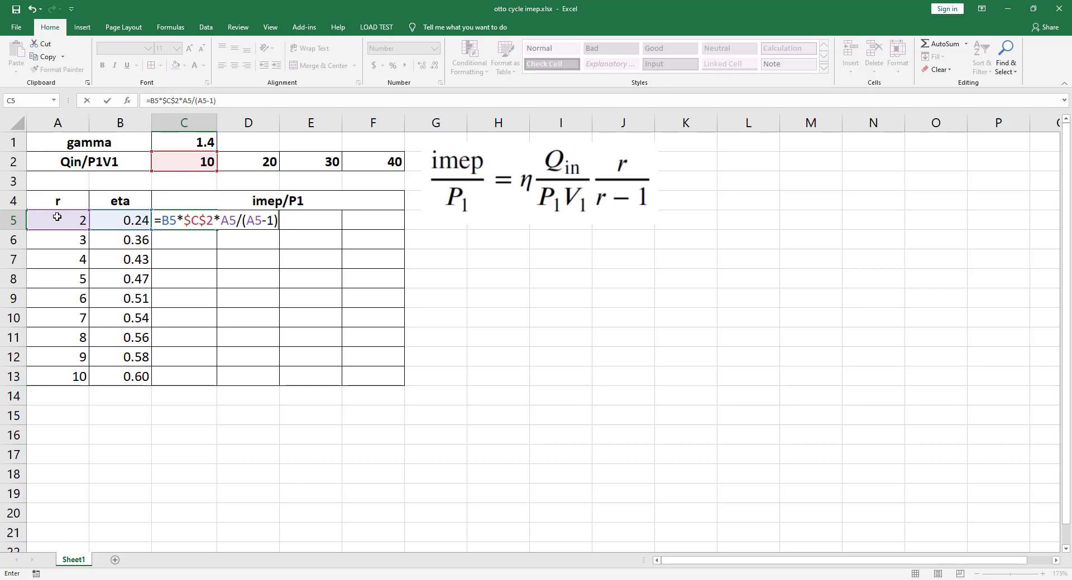
key(ctrl+Return)
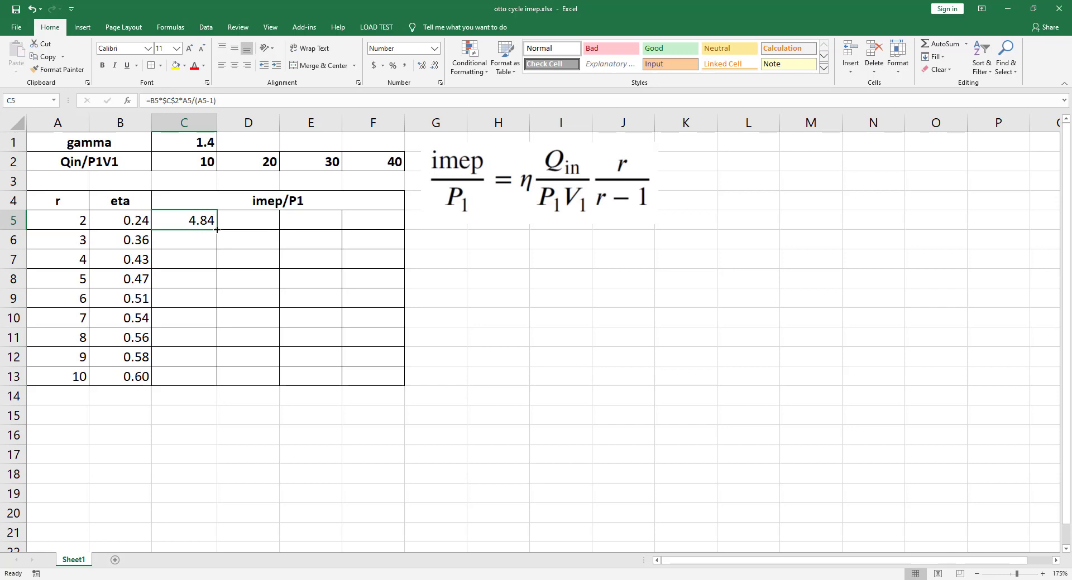
Fill C5's formula down to C13 and start D5 as =B5*$D$2
drag(216, 229, 218, 385)
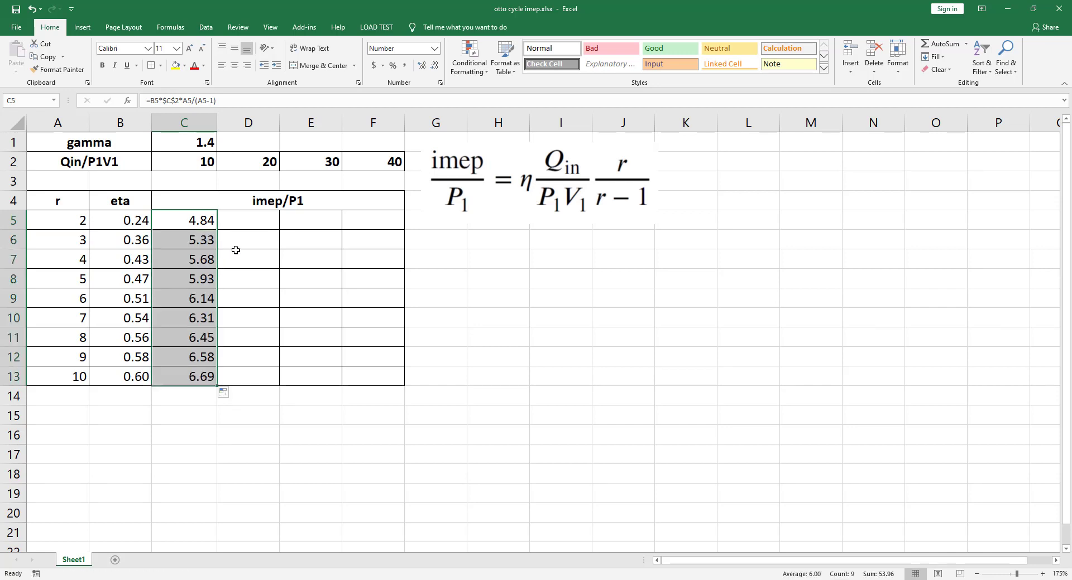
click(254, 222)
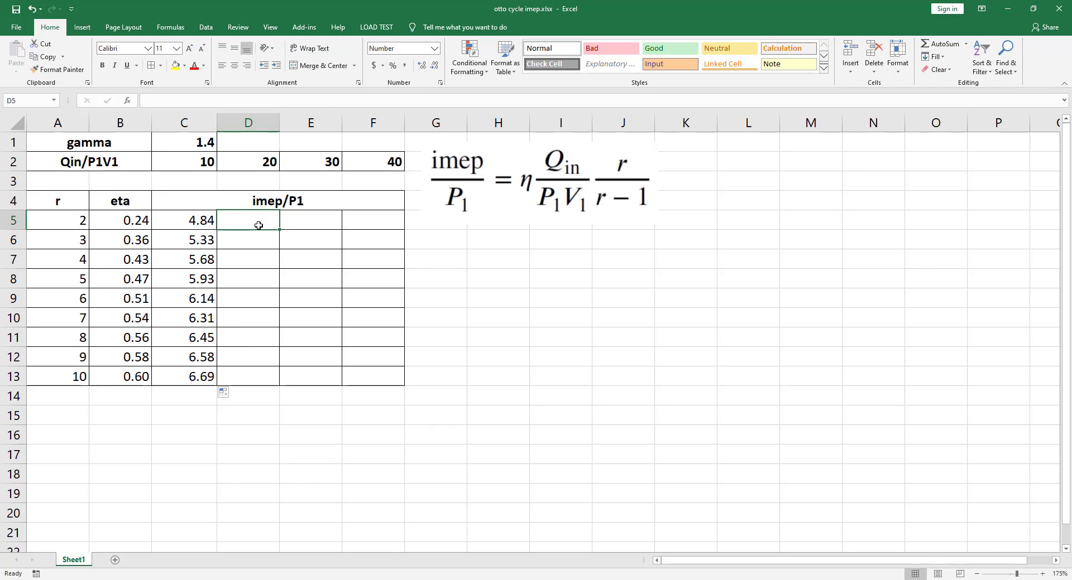
text(=)
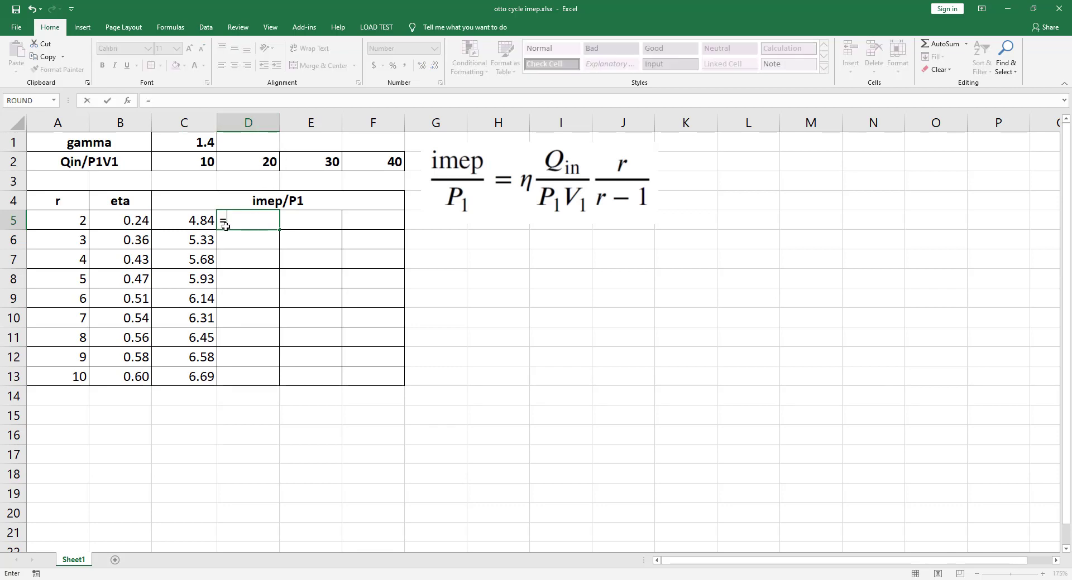
click(114, 223)
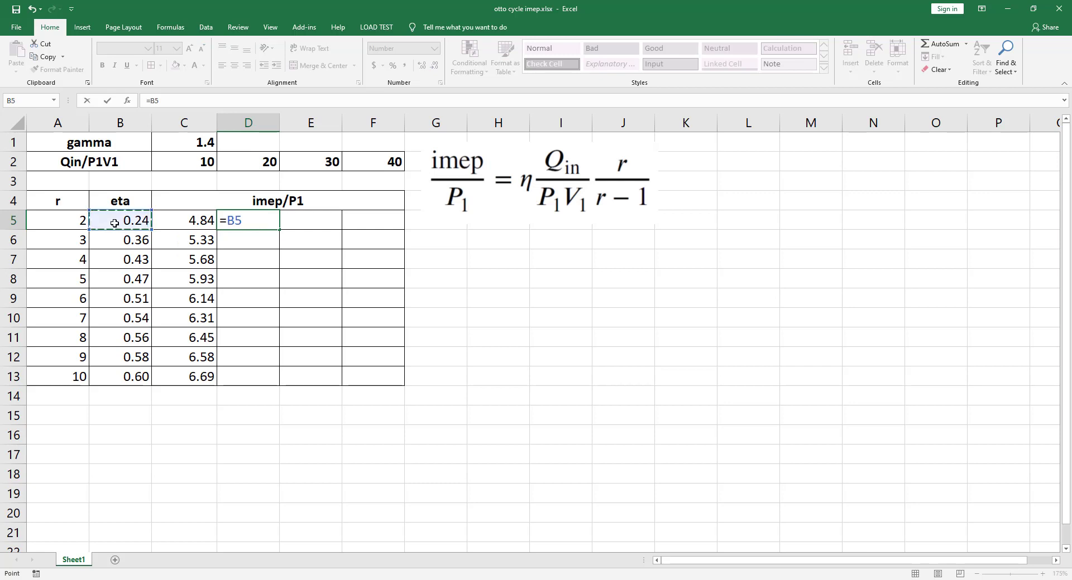
text(*)
click(252, 164)
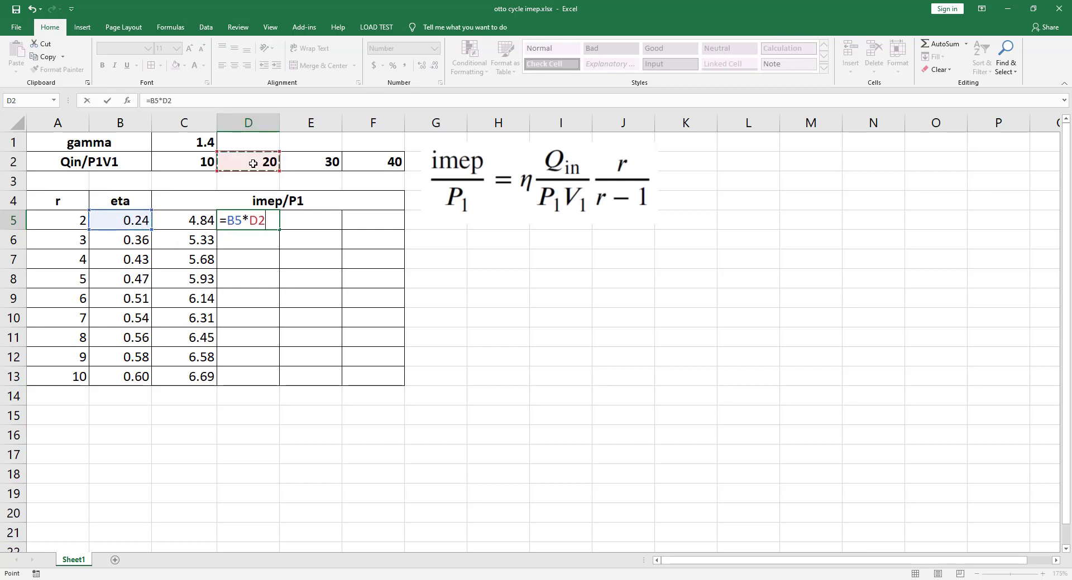
key(F4)
Complete D5 as =B5*$D$2*A5/(A5-1) and fill it down to D13
text(*)
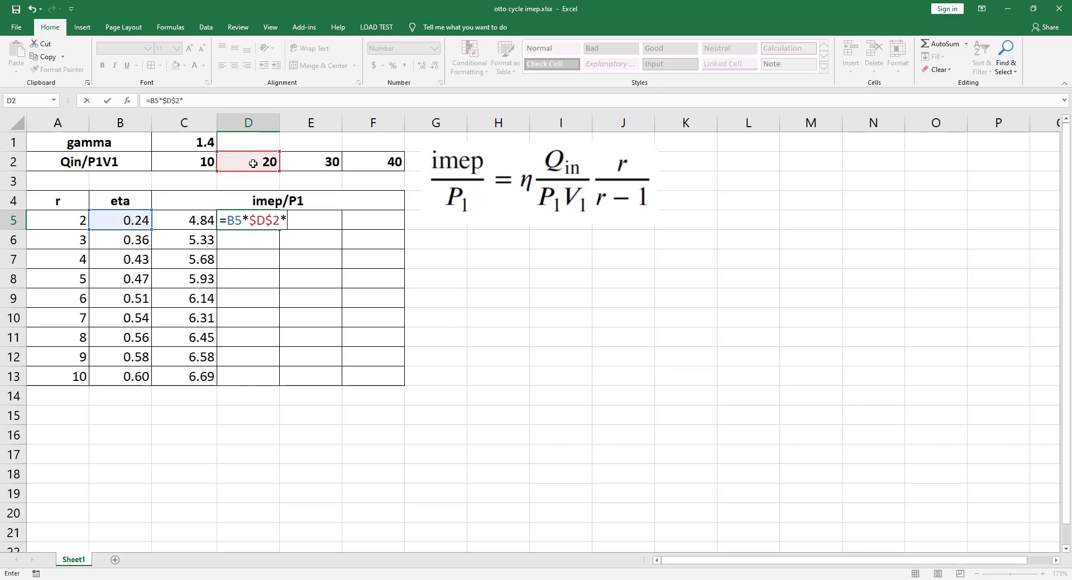
click(53, 217)
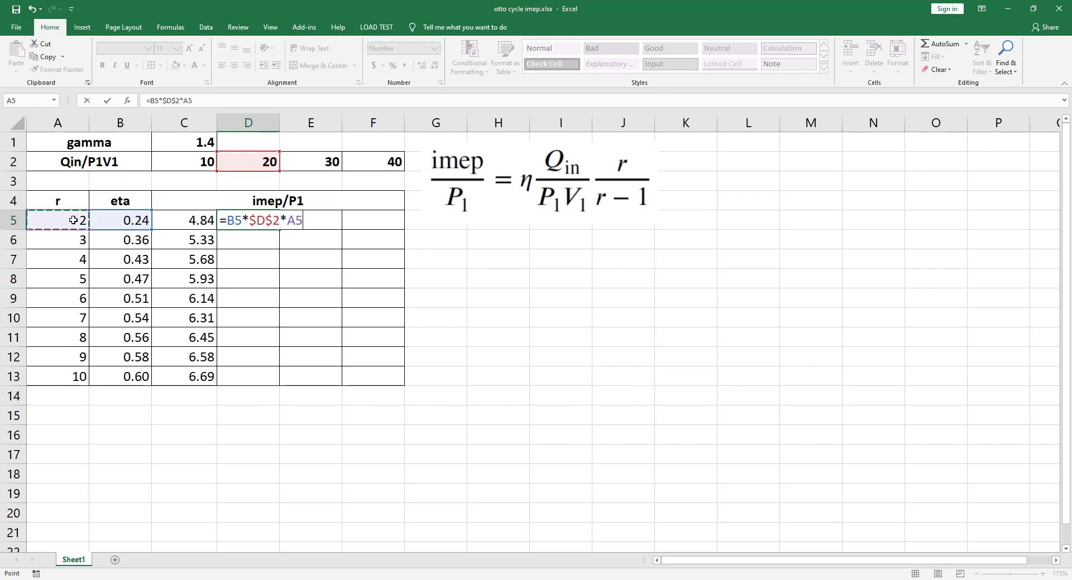
text(/()
click(76, 218)
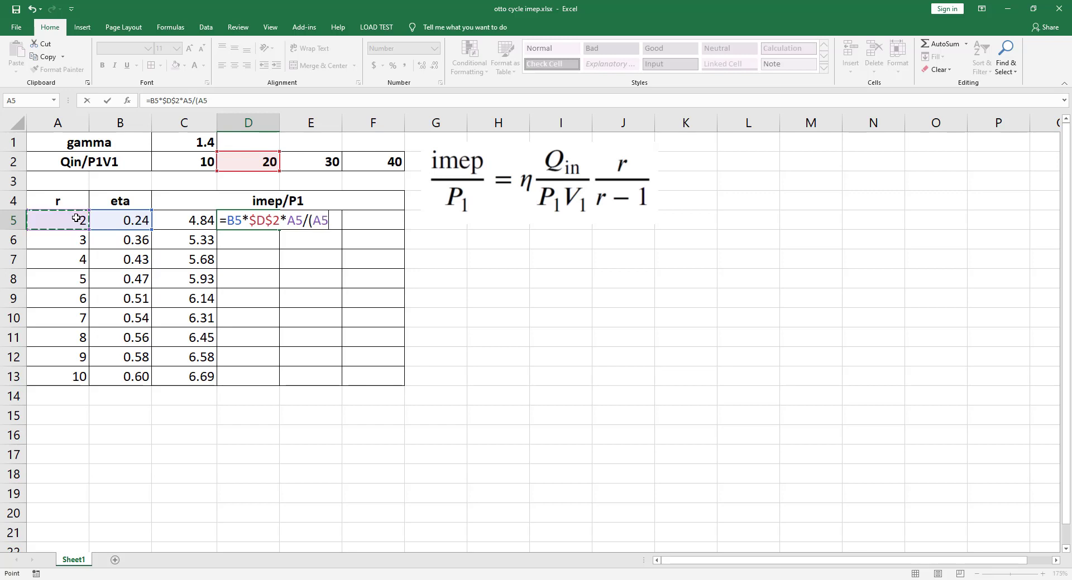
text(-1)
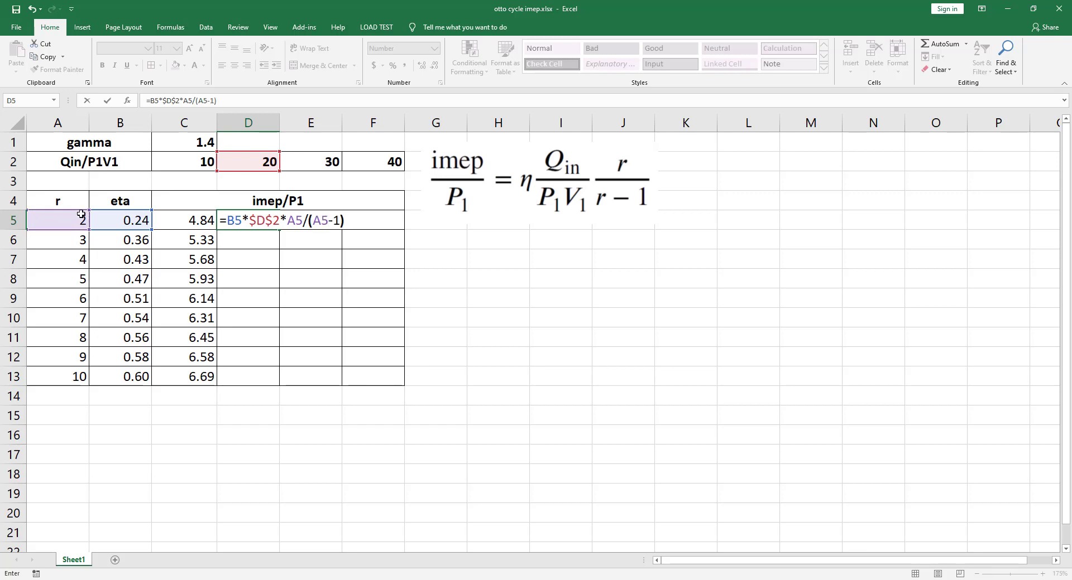
key(ctrl+Return)
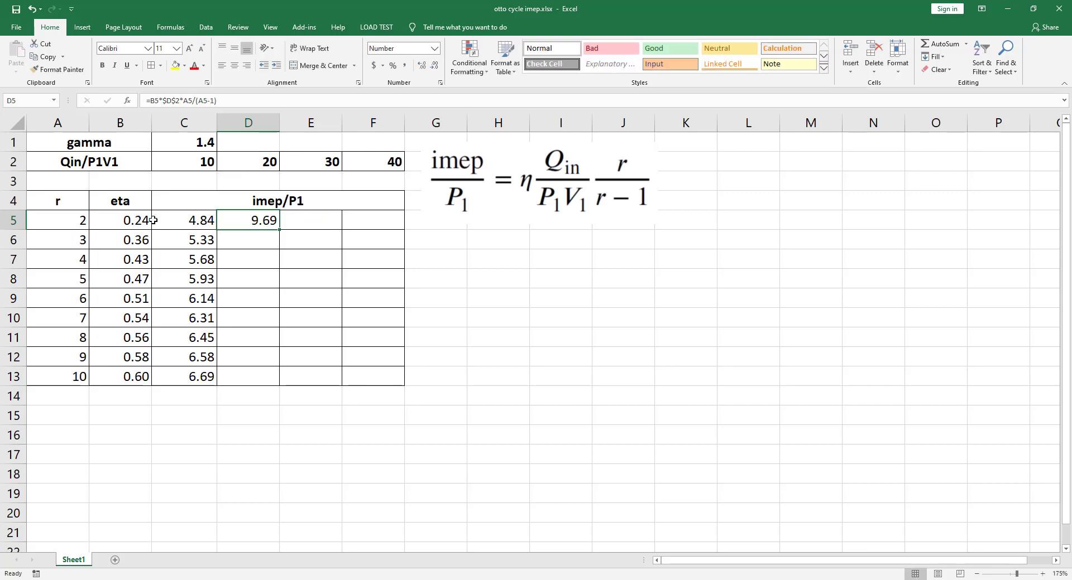
double_click(279, 230)
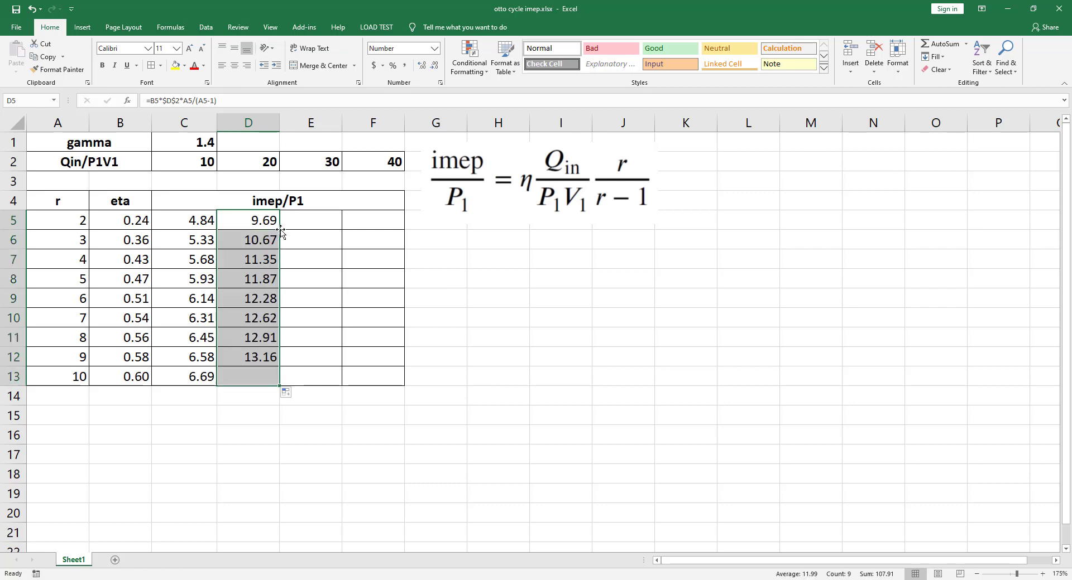
click(319, 219)
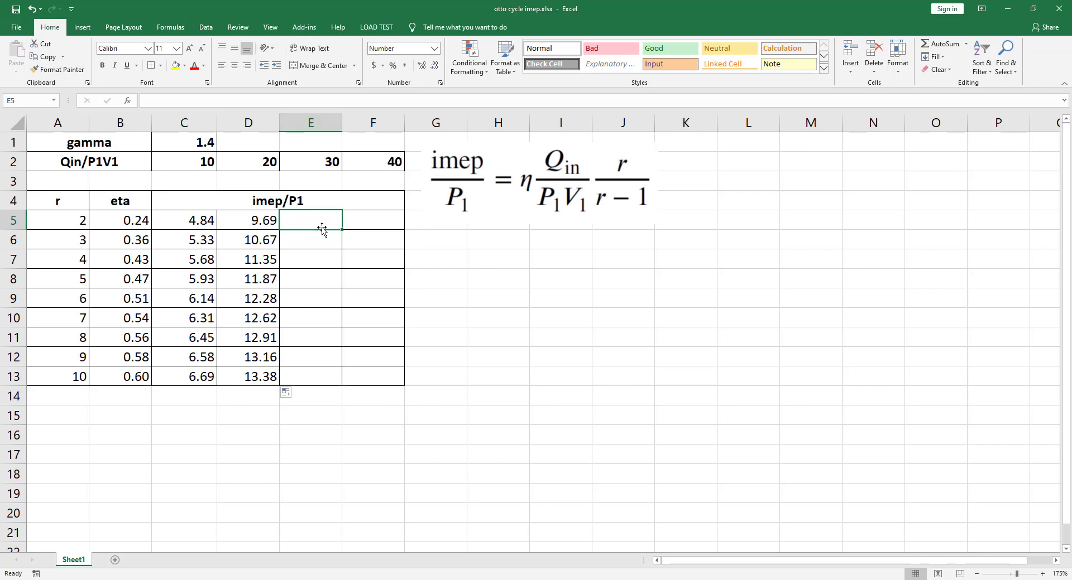
Enter =B5*$E$2*A5/(A5-1) in E5 and fill it down through E13
text(=)
click(118, 220)
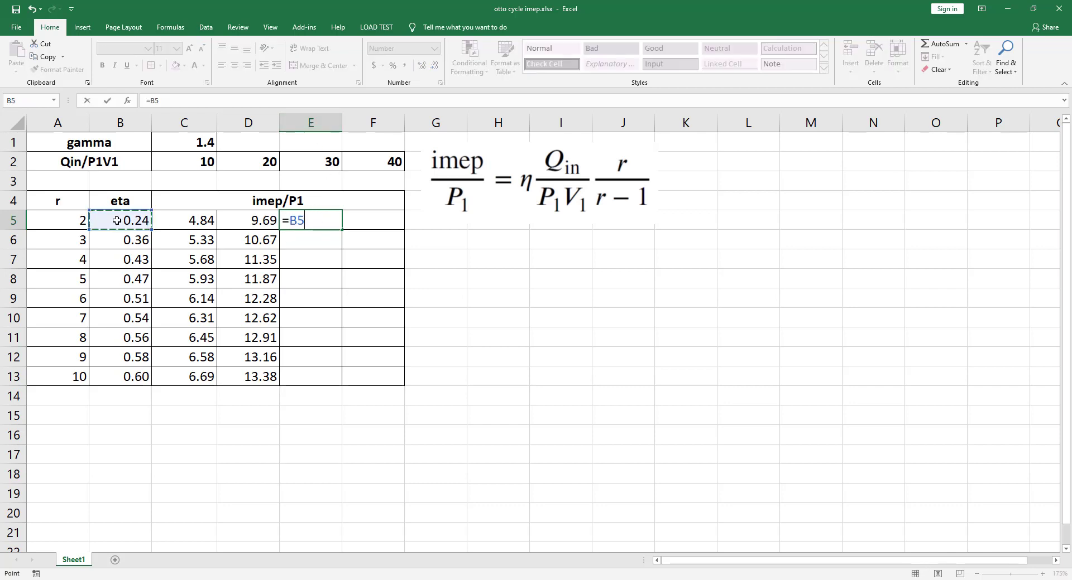
text(*)
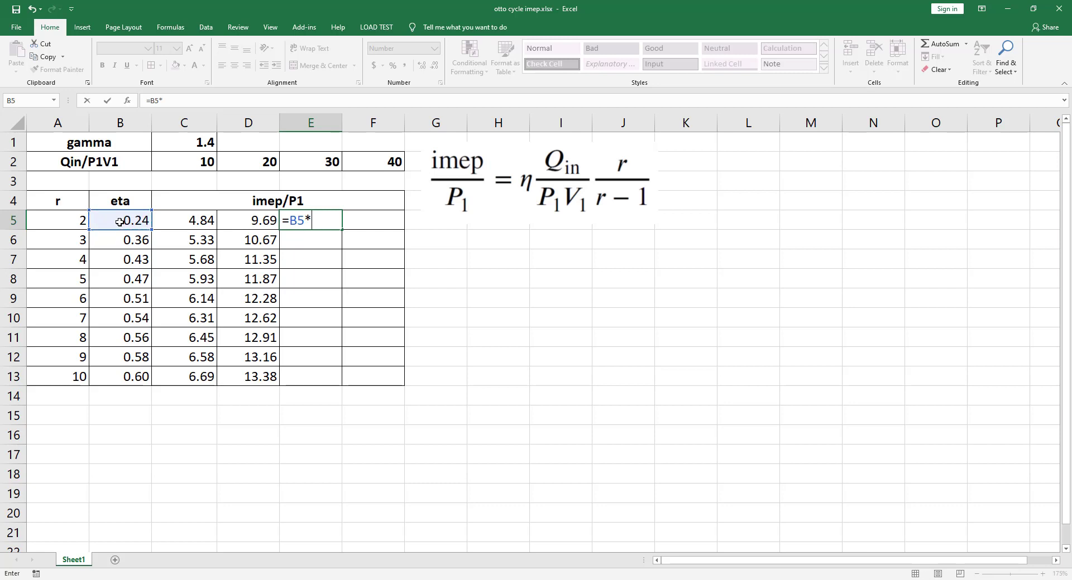
click(310, 162)
key(F4)
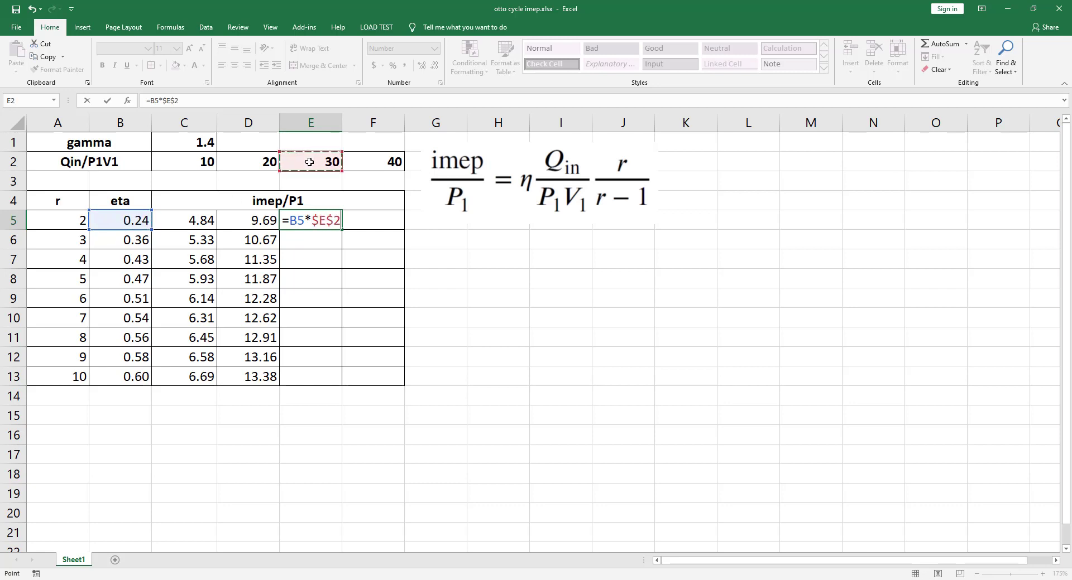
text(*)
click(62, 218)
text(/()
click(63, 218)
text(-1))
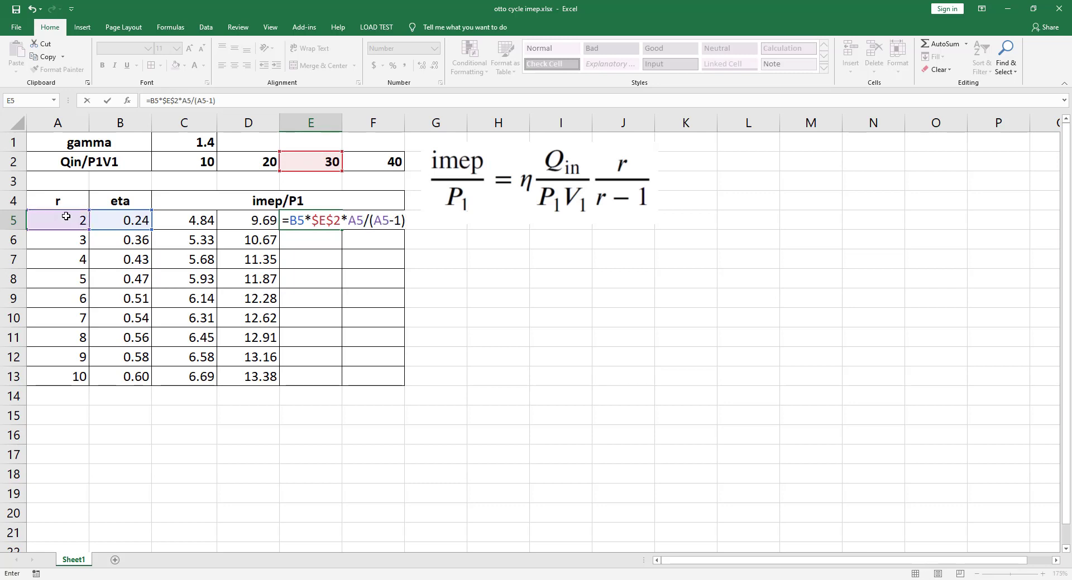
key(ctrl+Return)
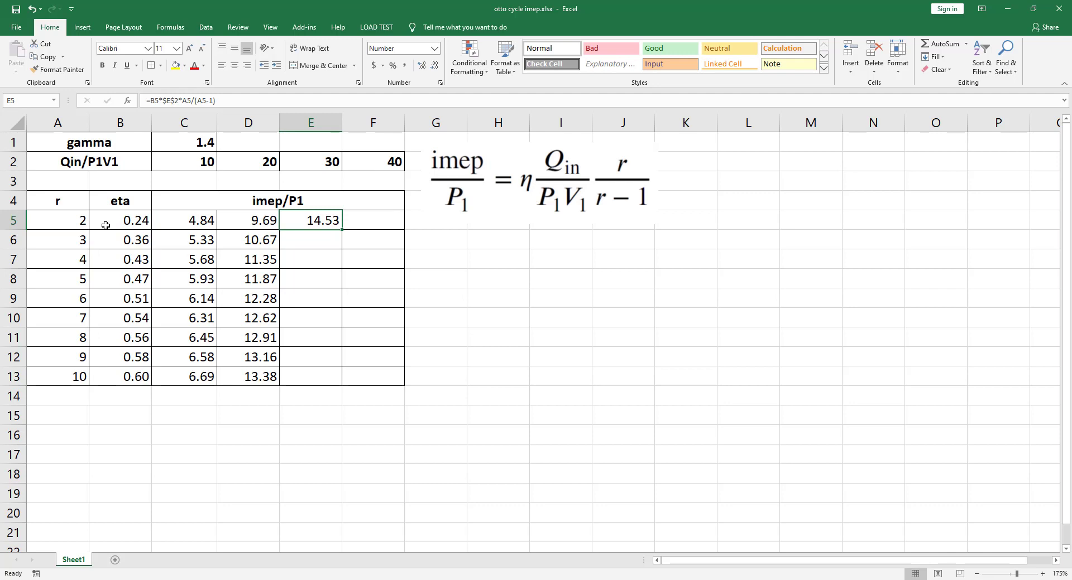
double_click(341, 228)
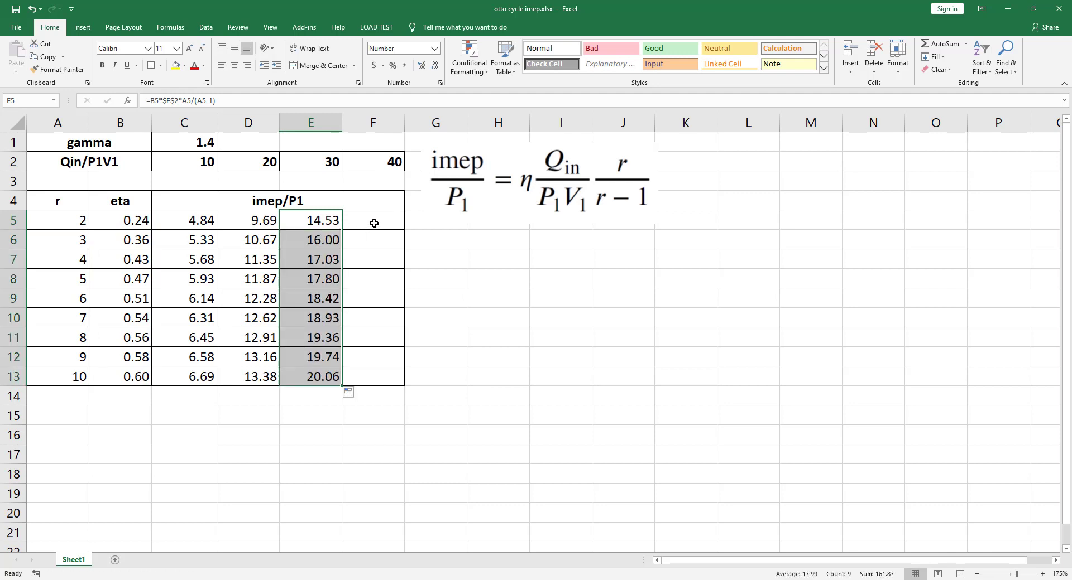
click(376, 219)
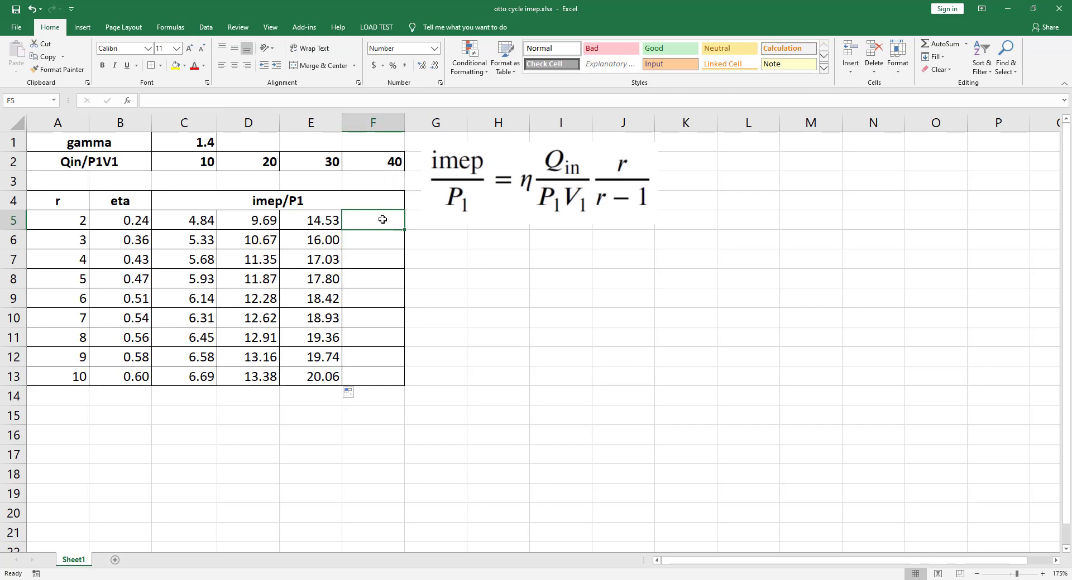
Enter =B5*$F$2*A5/(A5-1) in F5 and fill it down to F13 for Qin/P1V1 = 40
text(=)
click(138, 220)
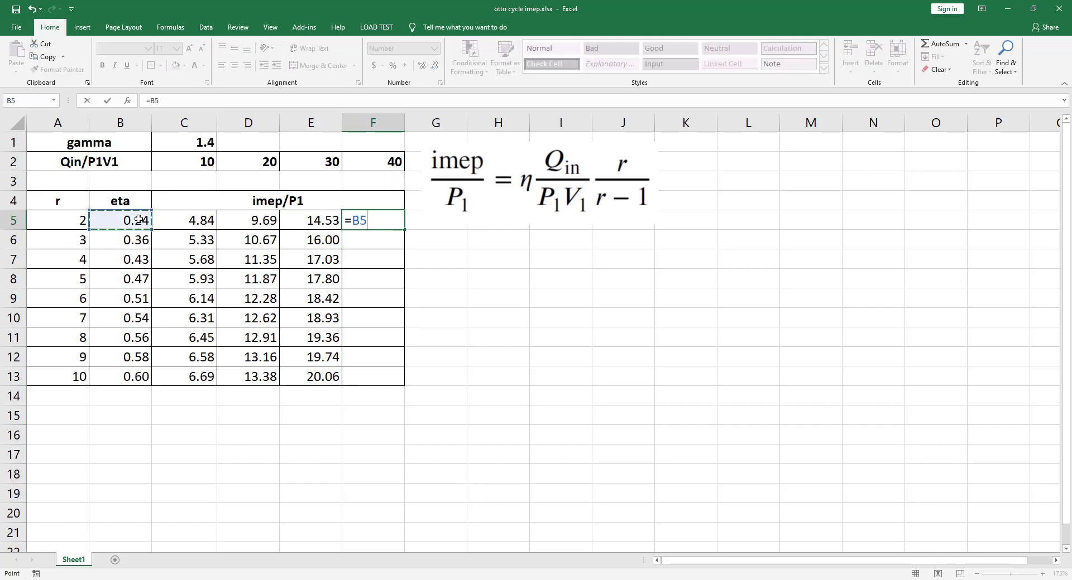
text(*)
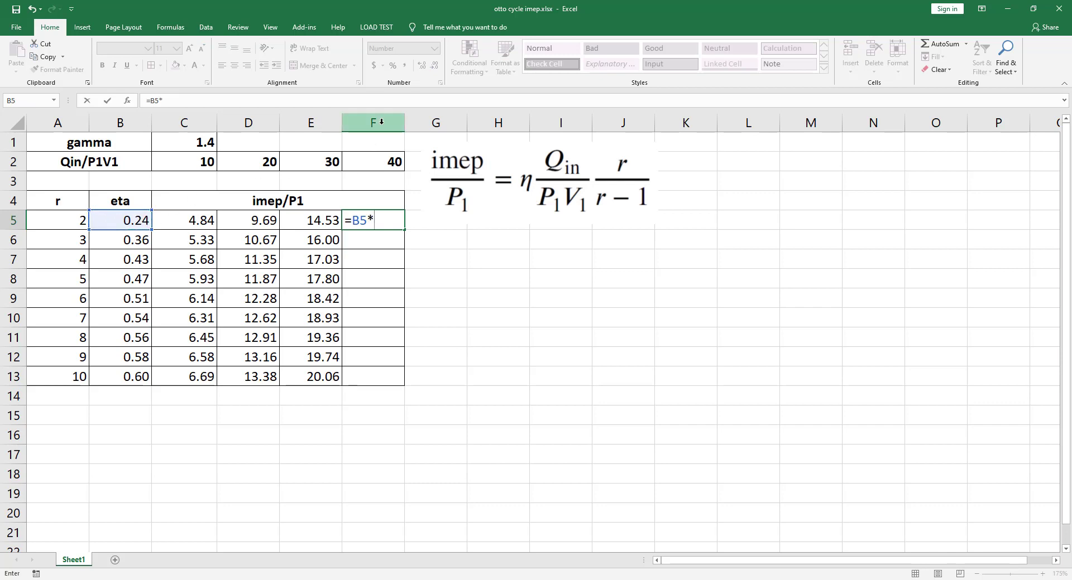
click(386, 161)
key(F4)
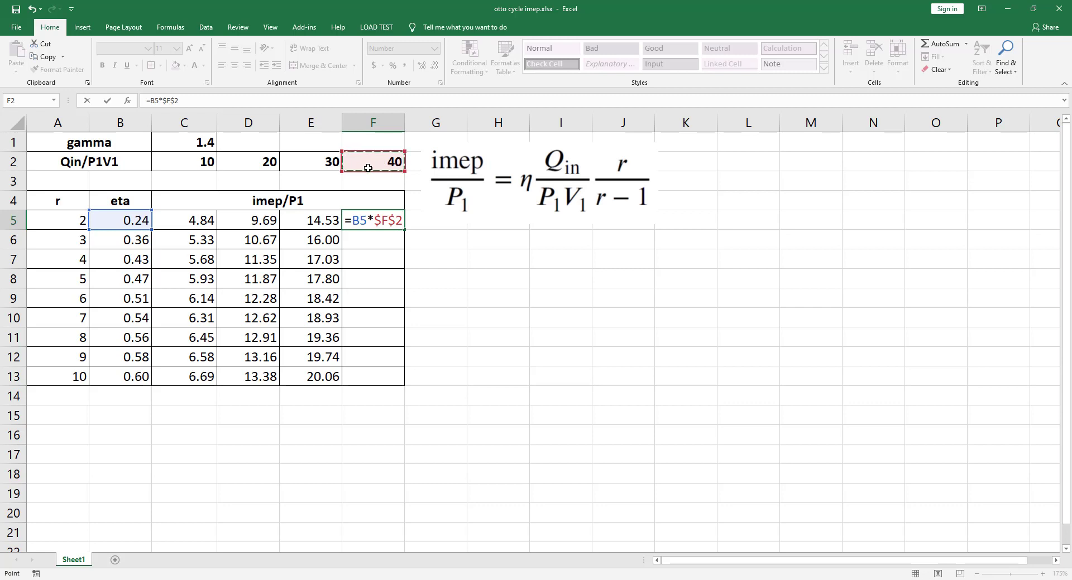
text(*)
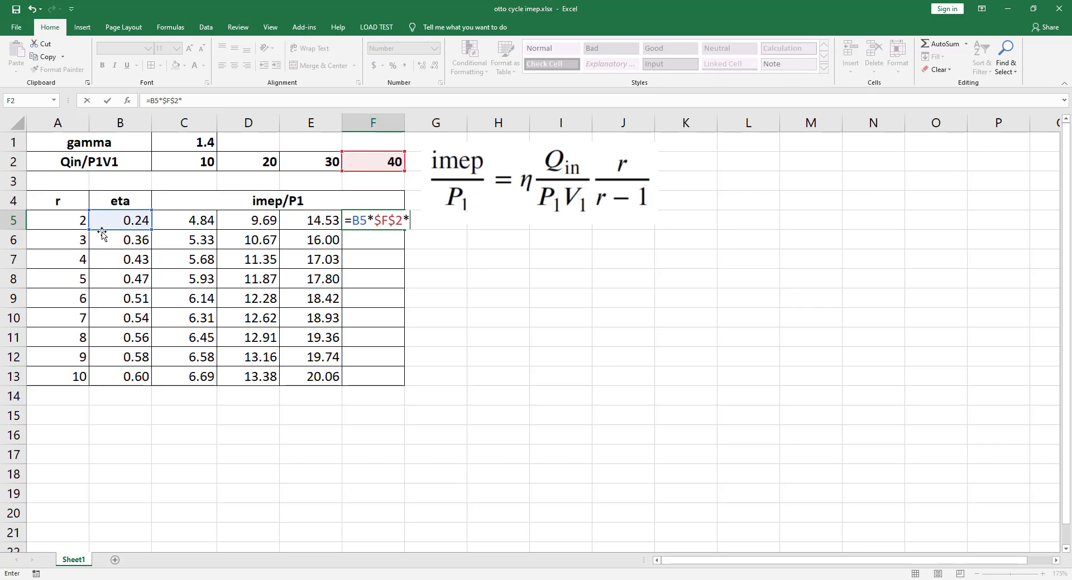
click(57, 224)
text(/()
click(57, 225)
text(-)
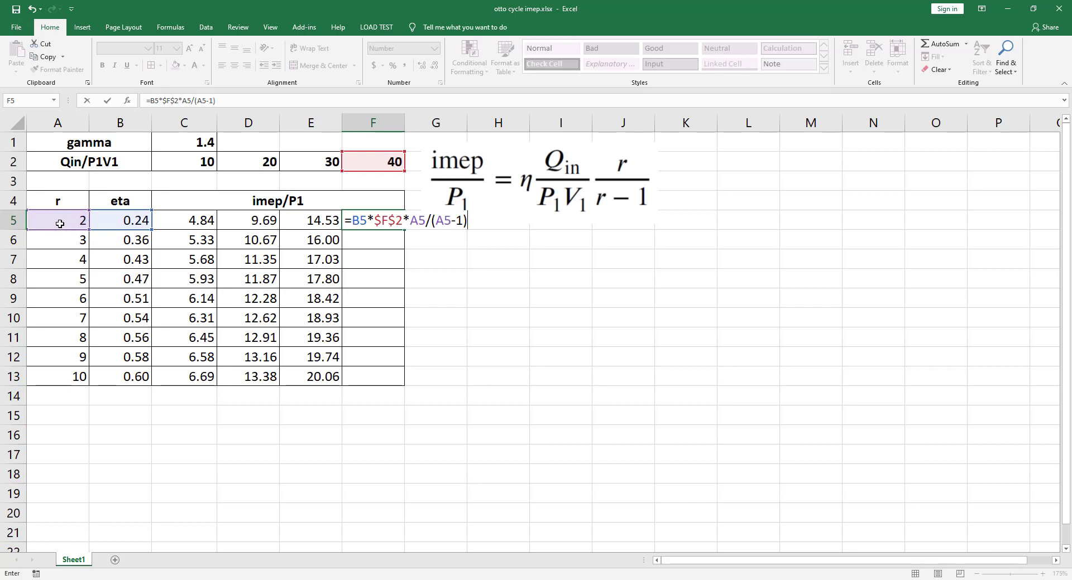
text(1))
key(ctrl+Return)
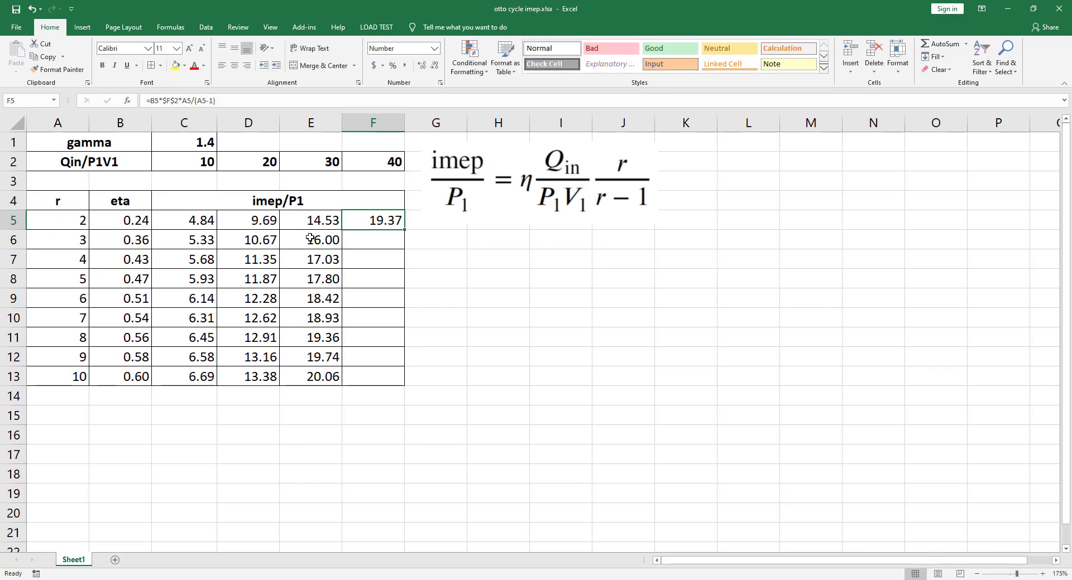
double_click(404, 230)
click(437, 285)
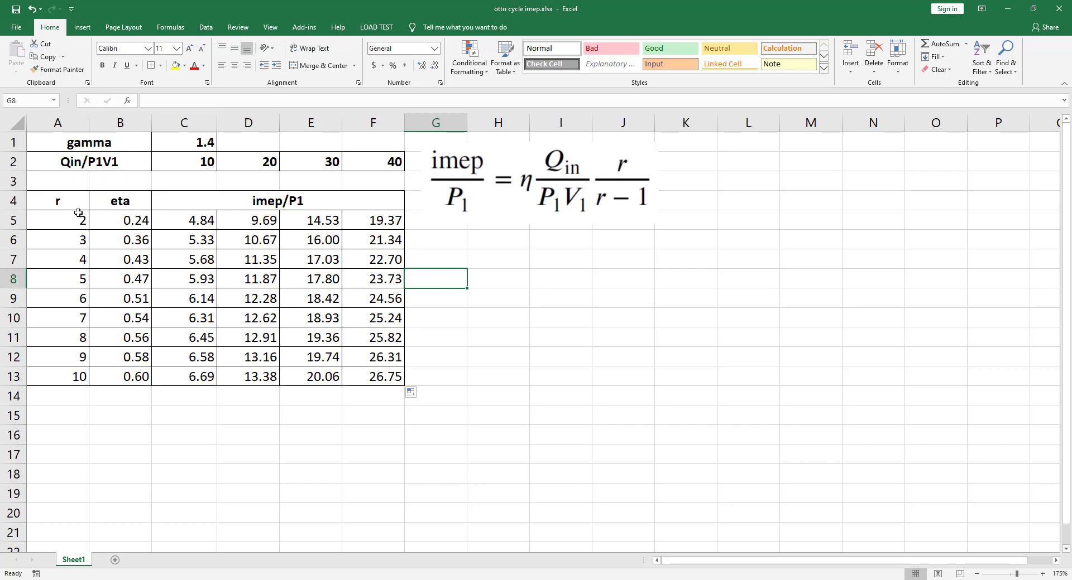
Plot A4:A13 against C4:F13 as a Scatter with Smooth Lines and Markers chart
drag(62, 202, 62, 378)
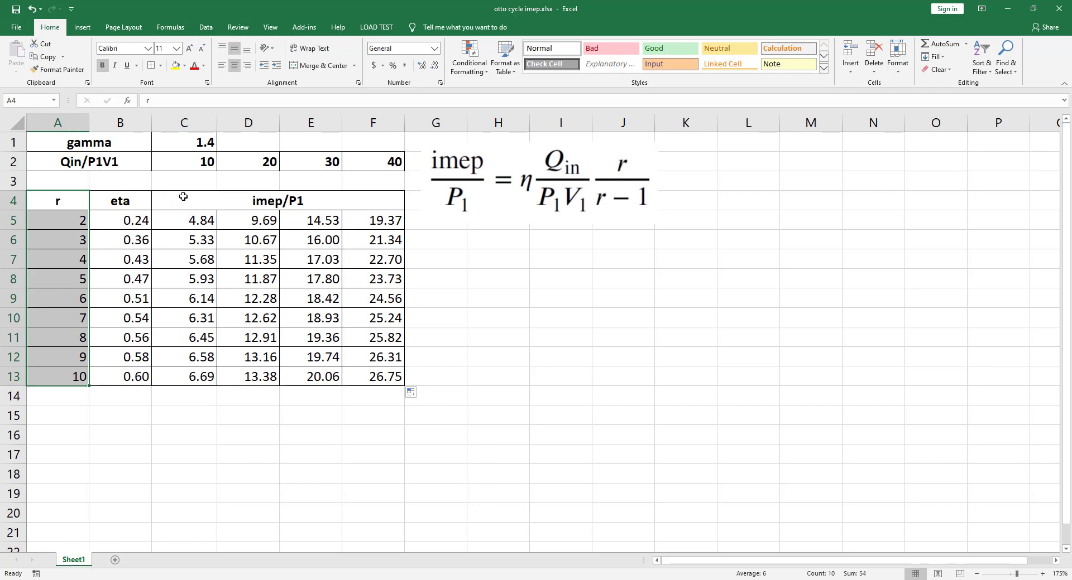
ctrl+drag(177, 201, 377, 378)
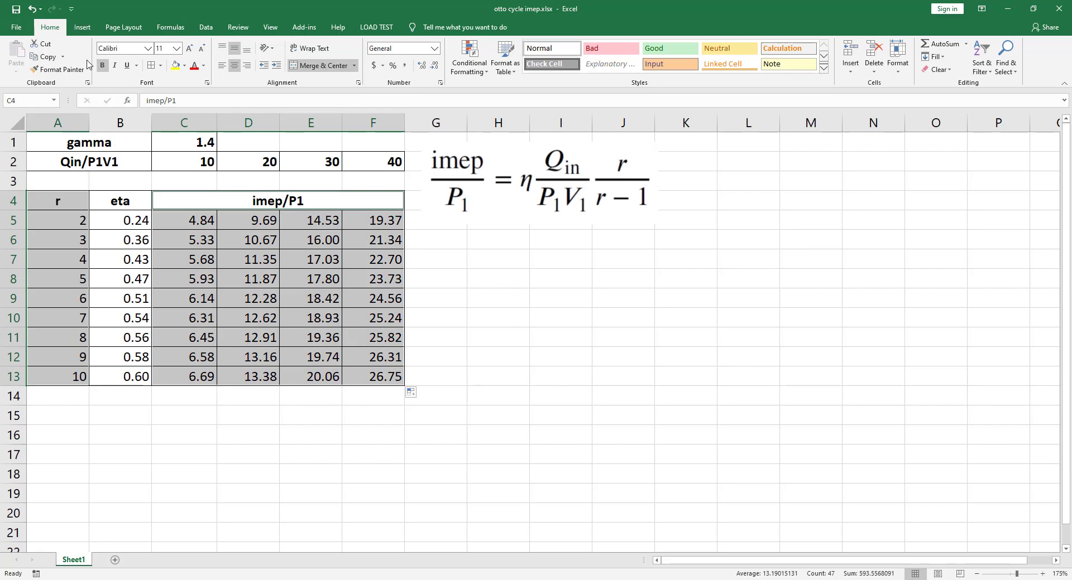
click(82, 27)
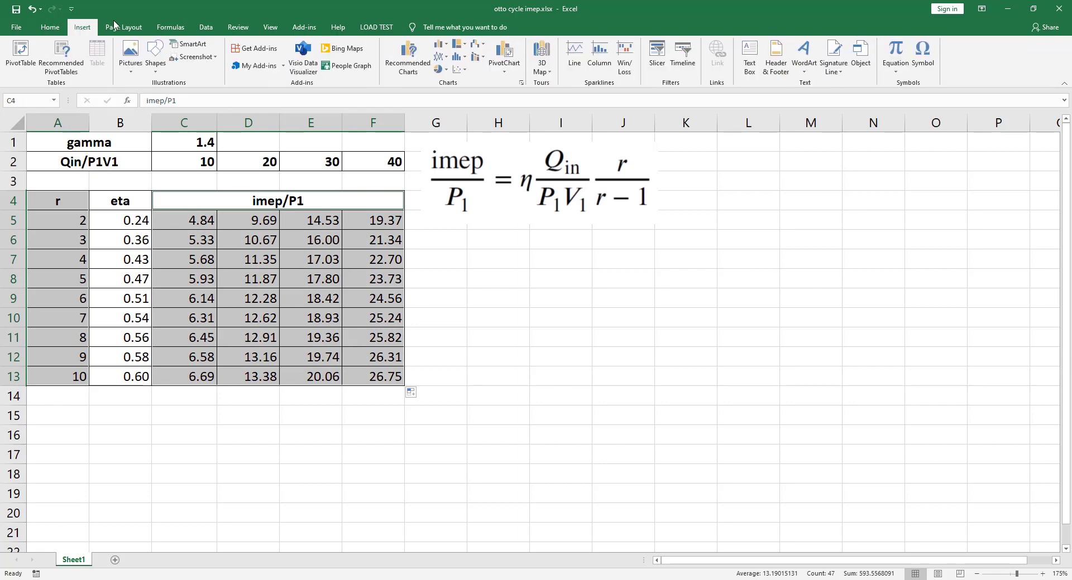
click(462, 70)
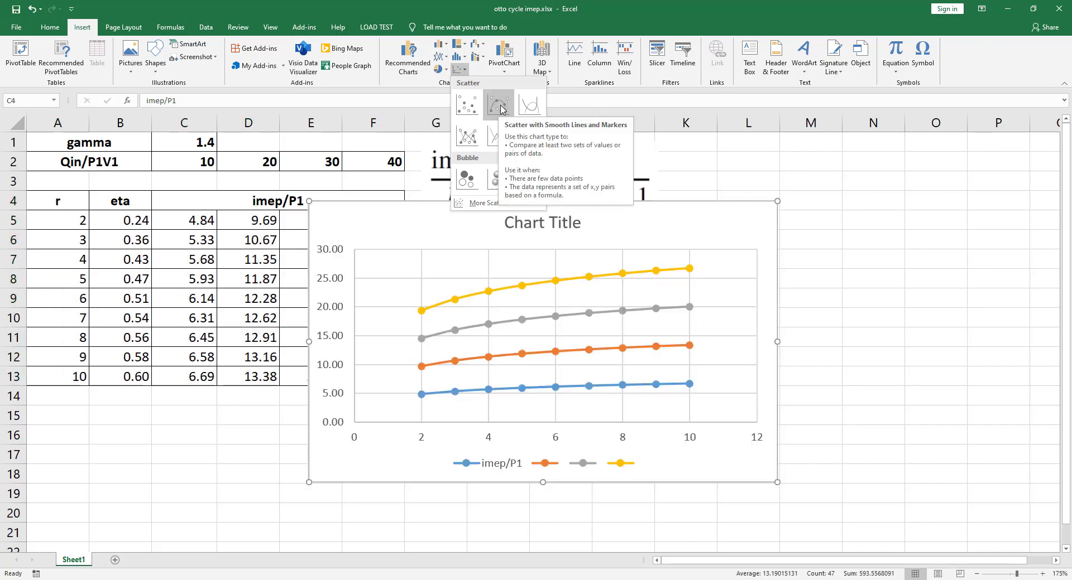
click(501, 108)
click(541, 211)
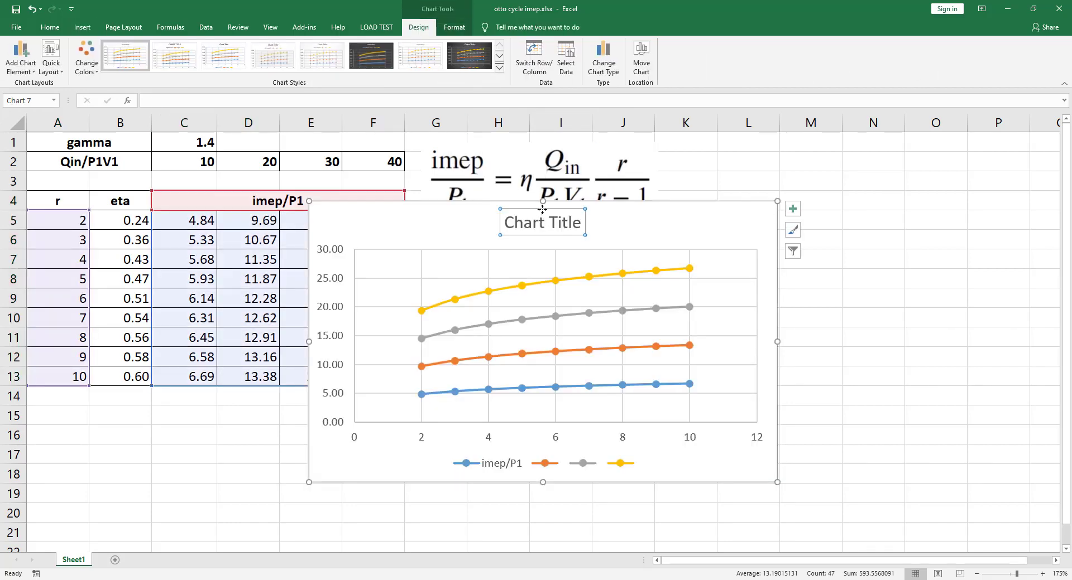
Delete the chart title, enlarge the chart, and turn on Axis Titles
key(Delete)
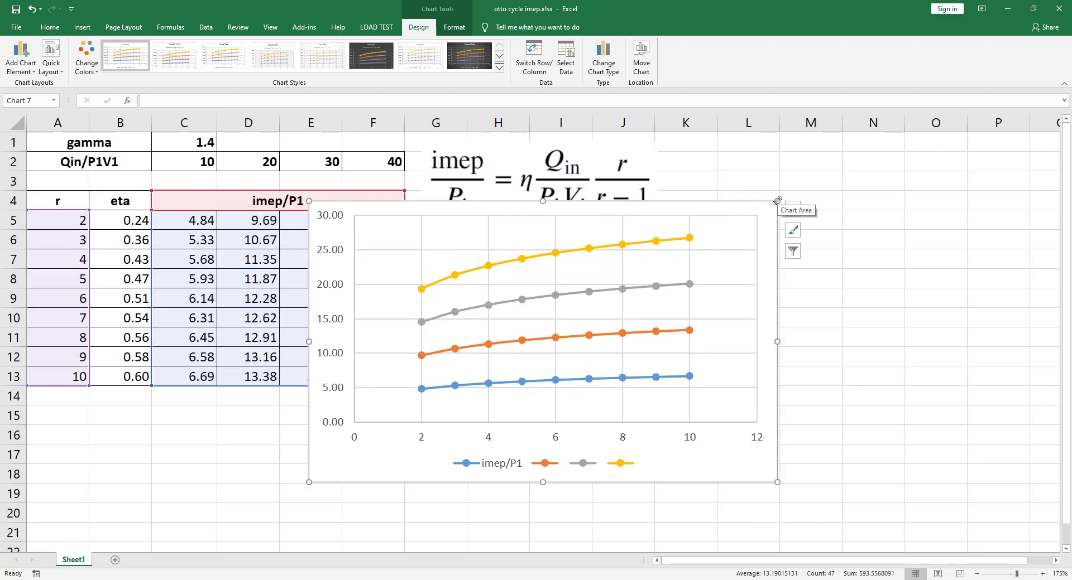
drag(778, 200, 841, 147)
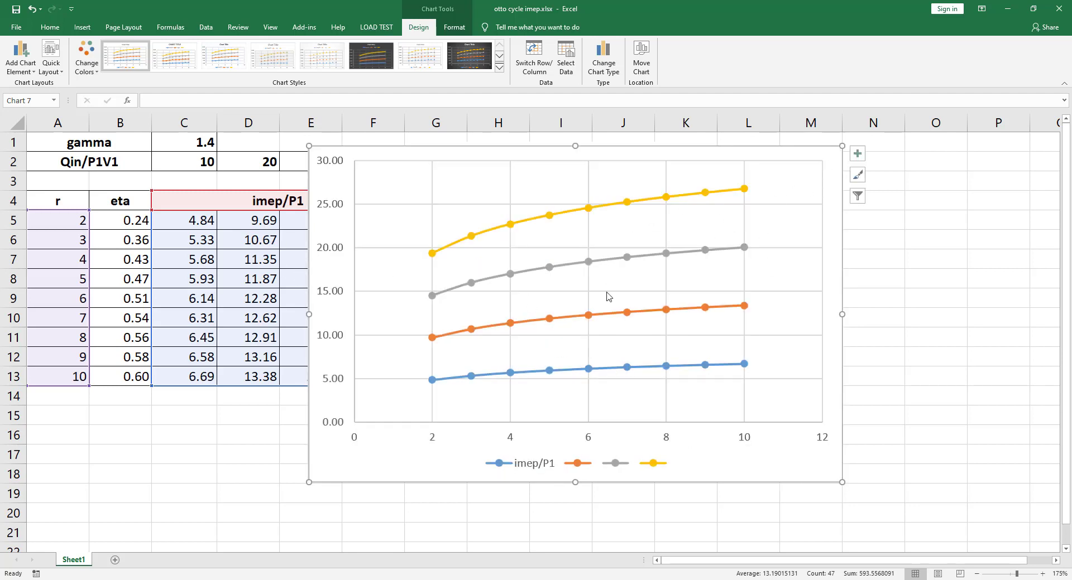
click(858, 156)
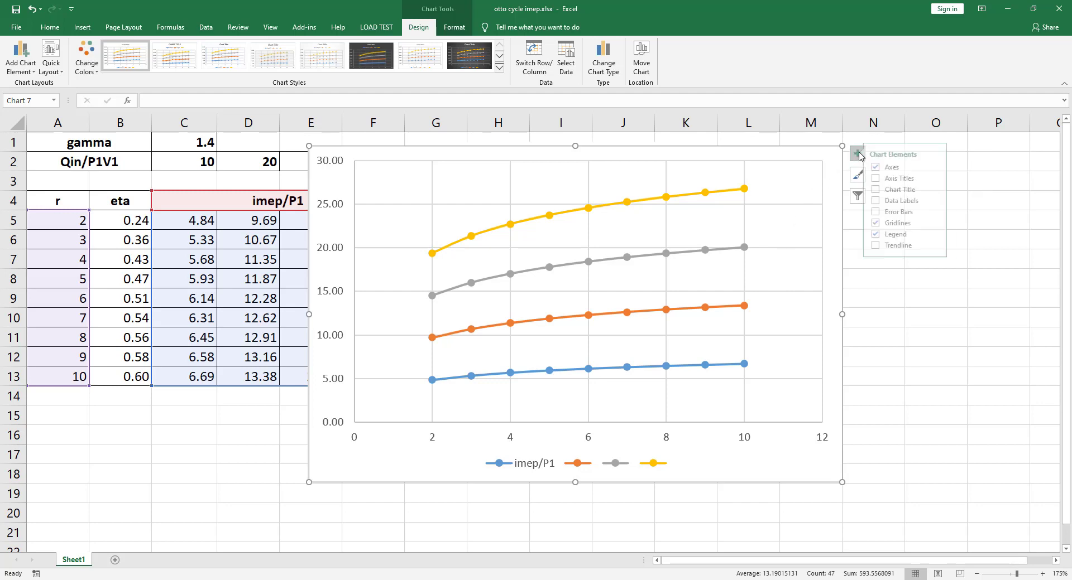
click(884, 178)
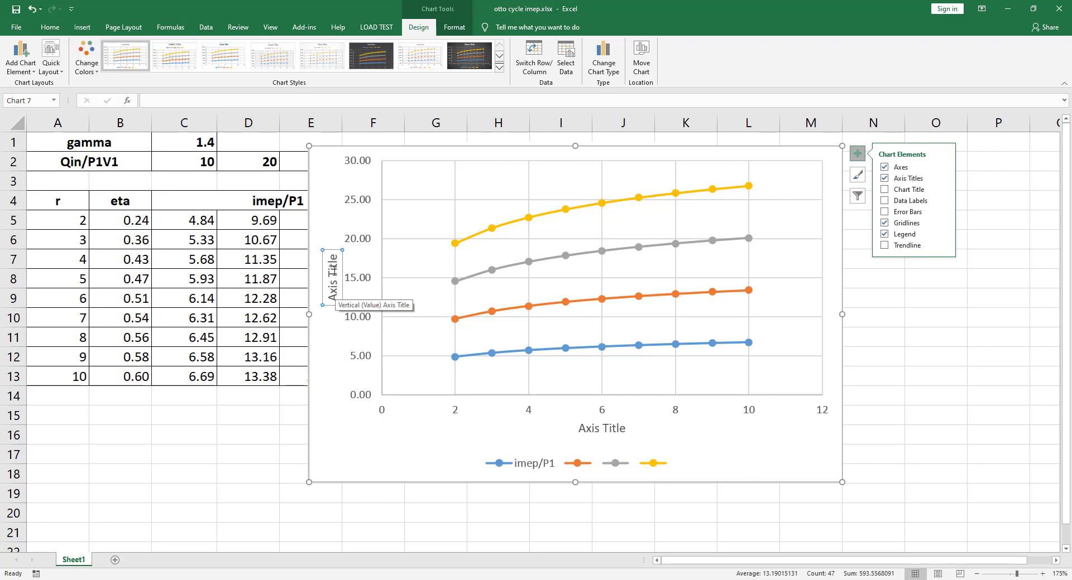
Title the vertical axis imep/p1 and start typing 'compr' as the horizontal axis title
text(imep/)
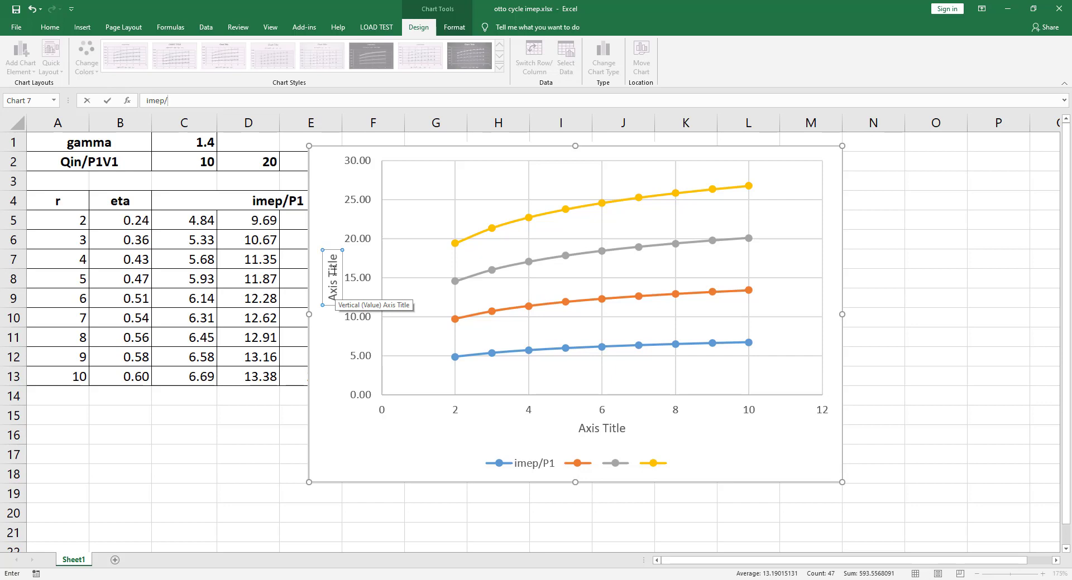
text(p1)
key(Return)
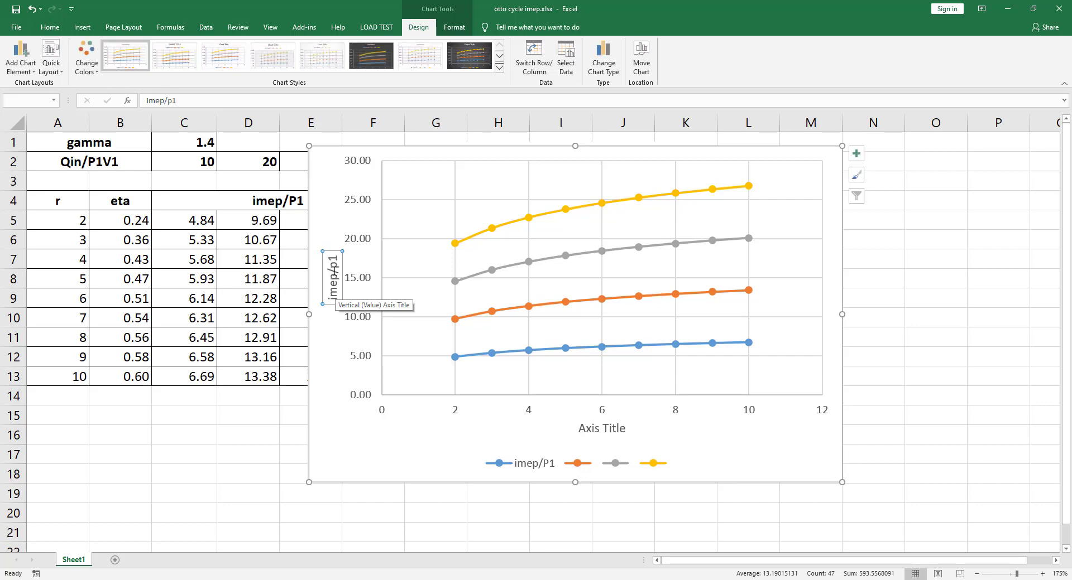
click(611, 433)
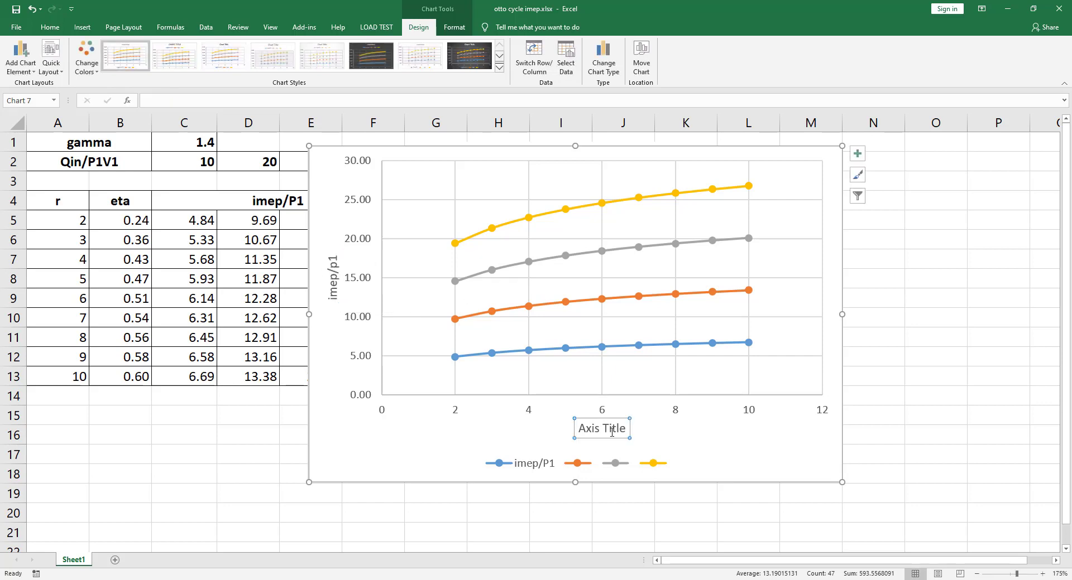
text(compressi)
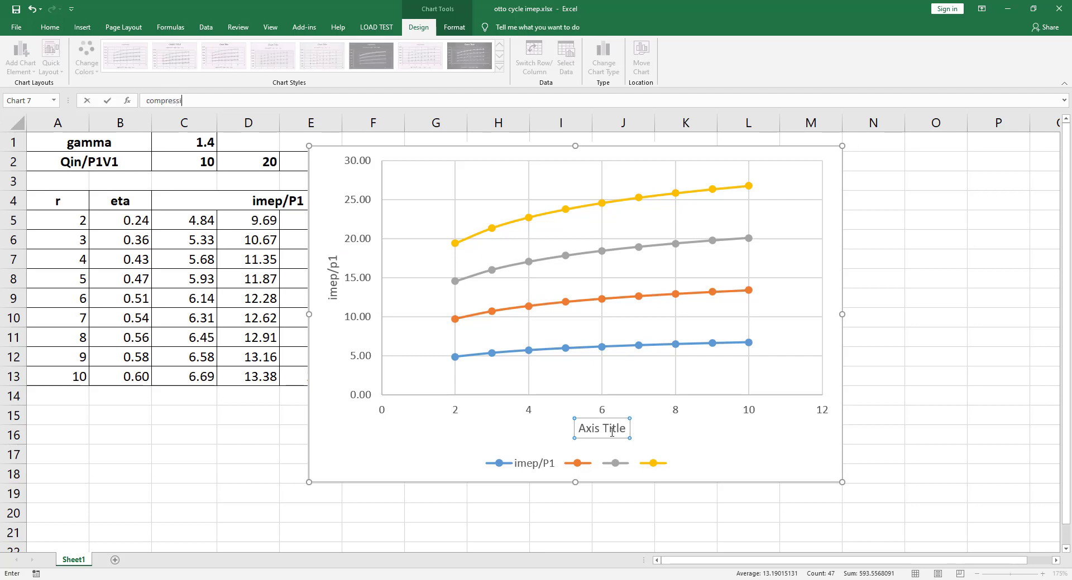